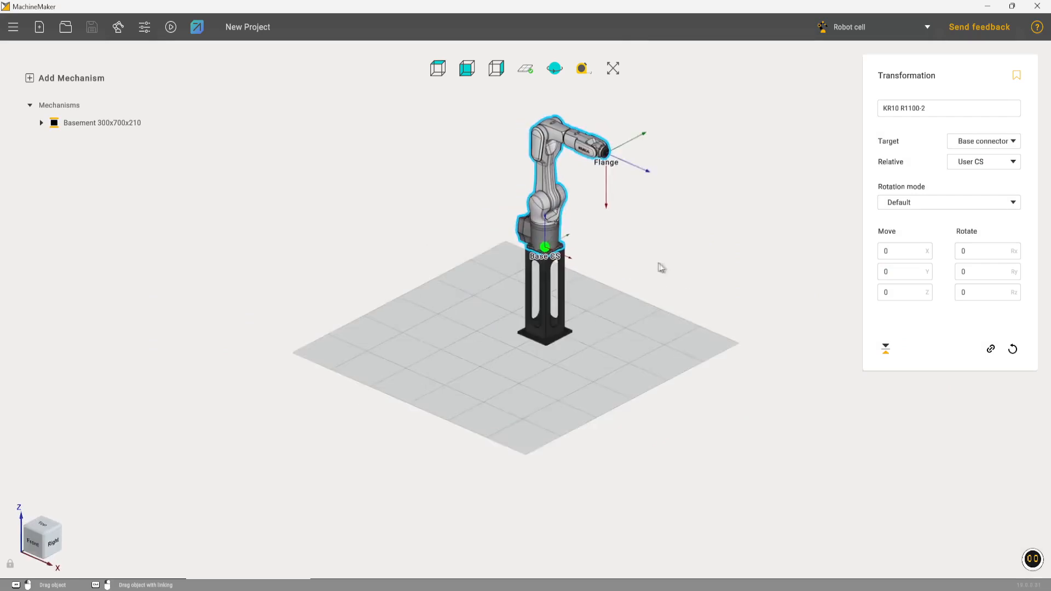
- Add the KPSCCGripper end effector to the robot from the local mechanisms library
middle_drag(661, 265, 586, 364)
click(571, 435)
click(118, 27)
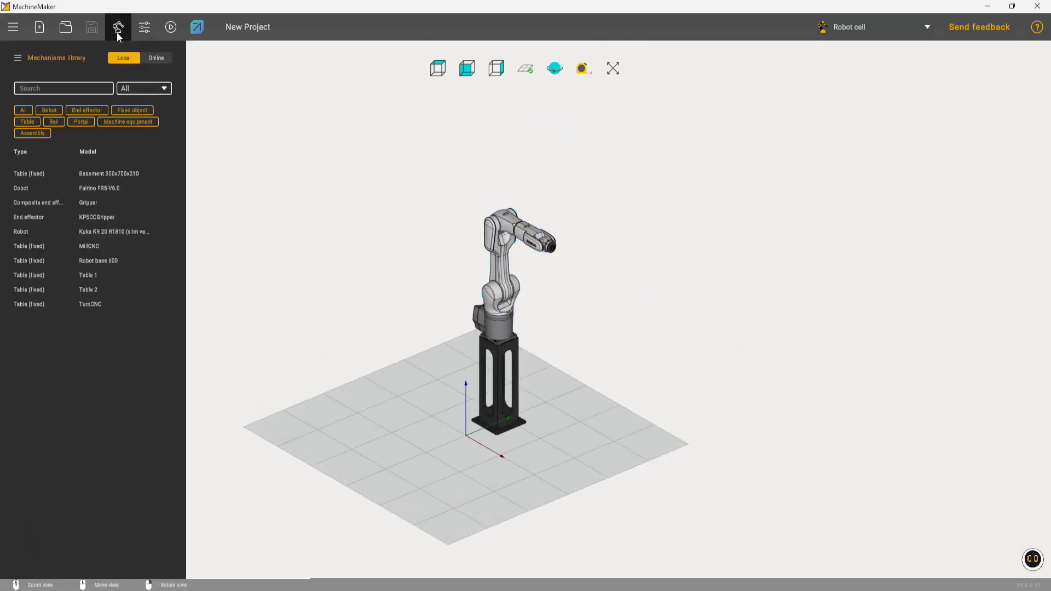
click(113, 219)
double_click(114, 219)
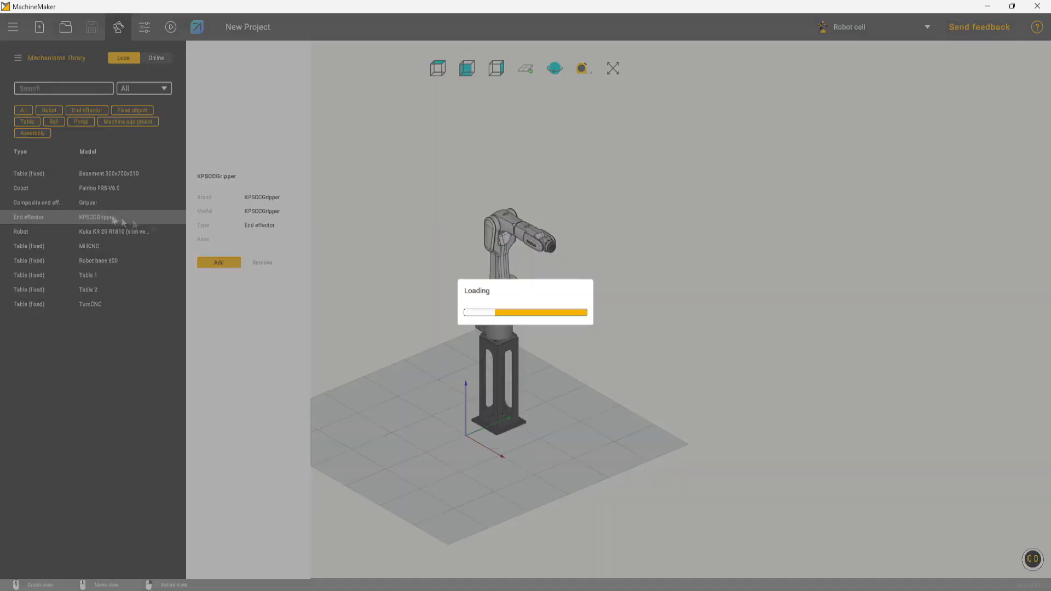
scroll(573, 271, up, 6)
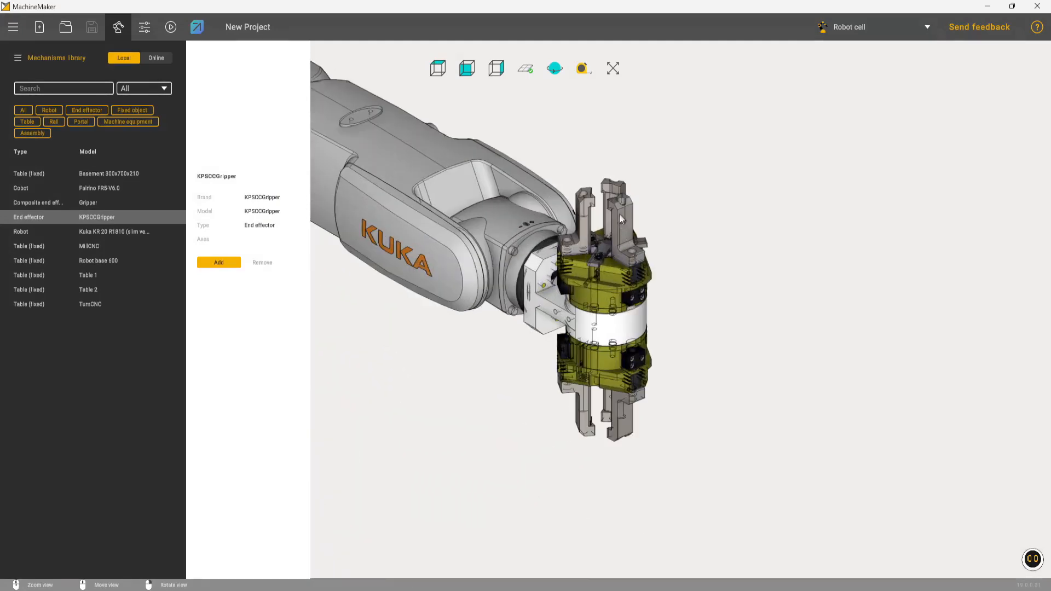
scroll(499, 323, down, 6)
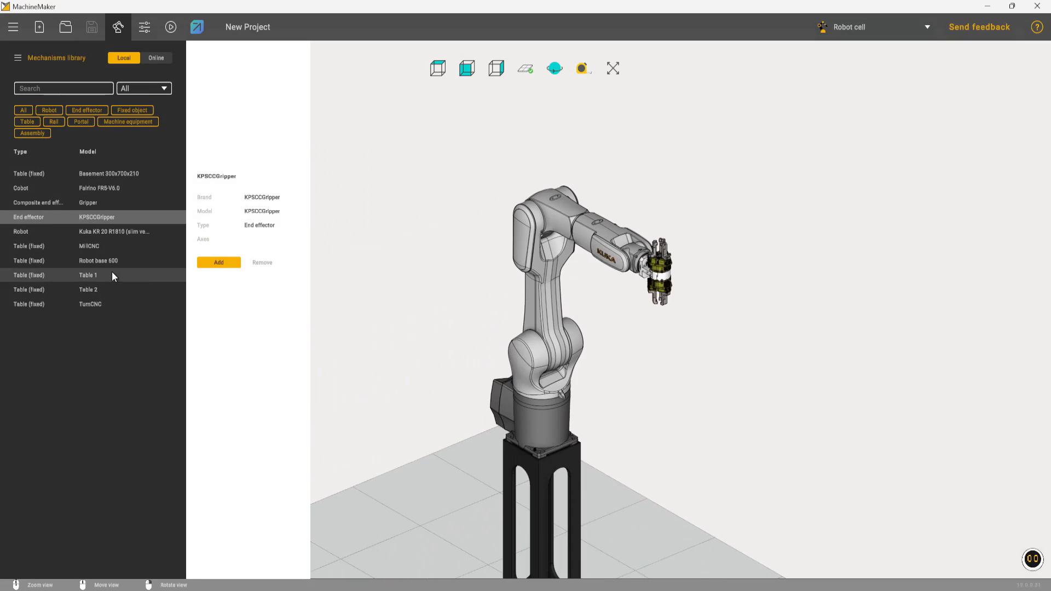
- Add Table 1 from the library and place it beside the robot
double_click(112, 274)
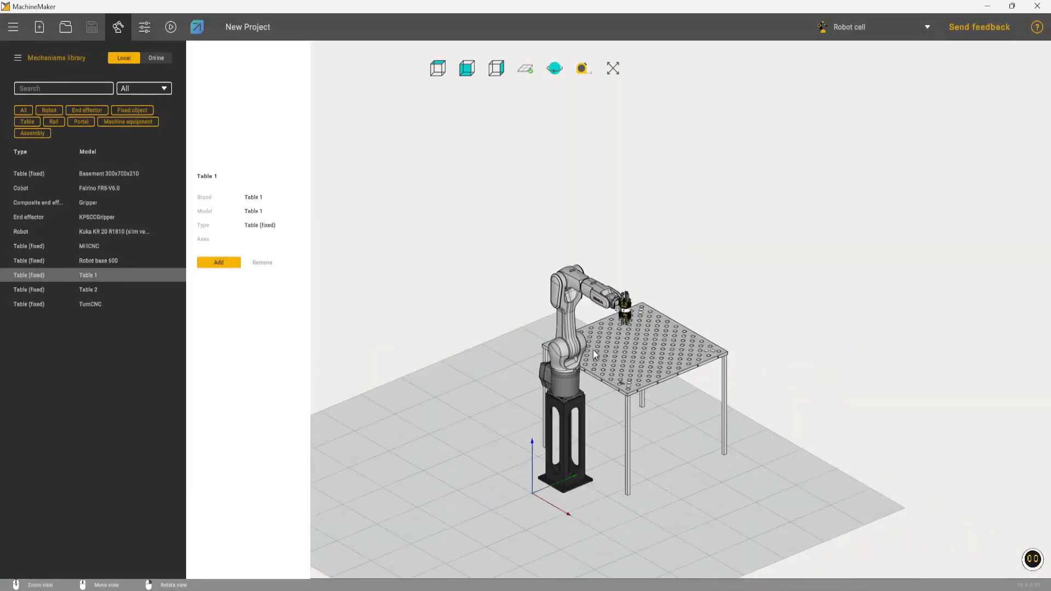
right_drag(723, 361, 601, 393)
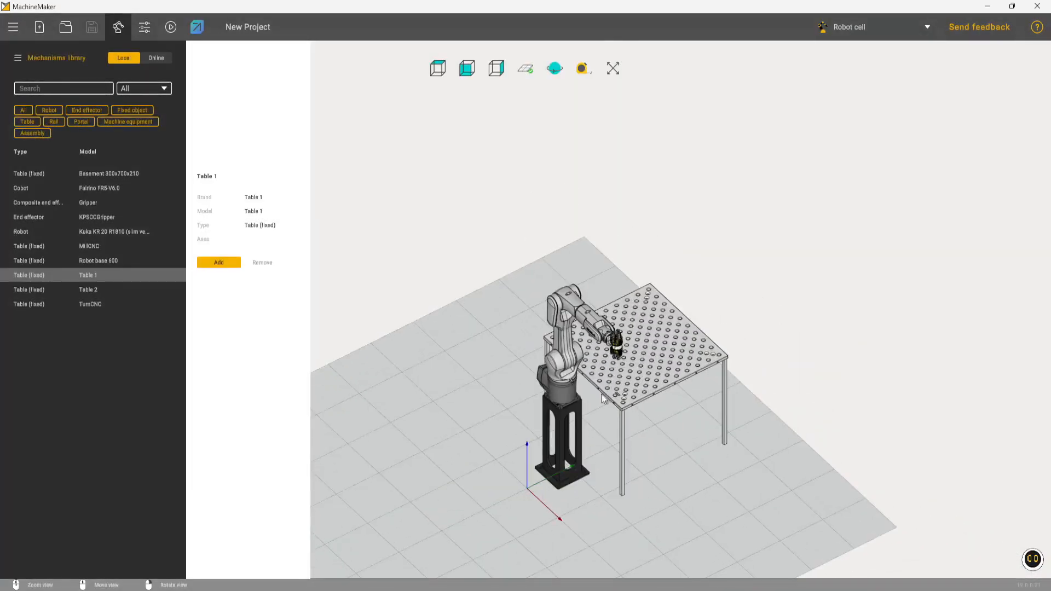
click(658, 371)
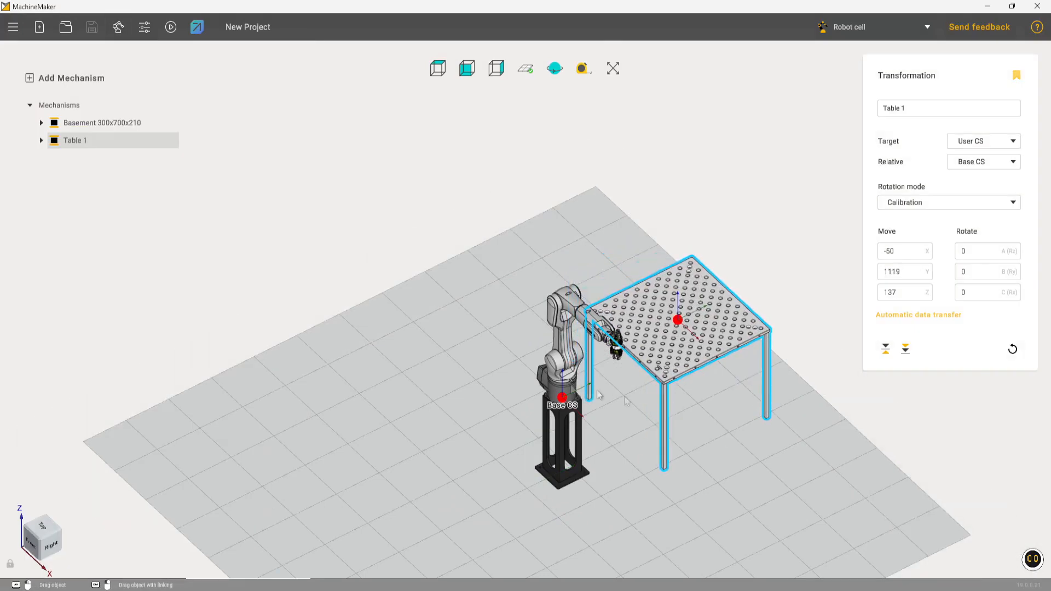
- Add the TurnCNC machine from the library to the cell
click(118, 27)
click(102, 305)
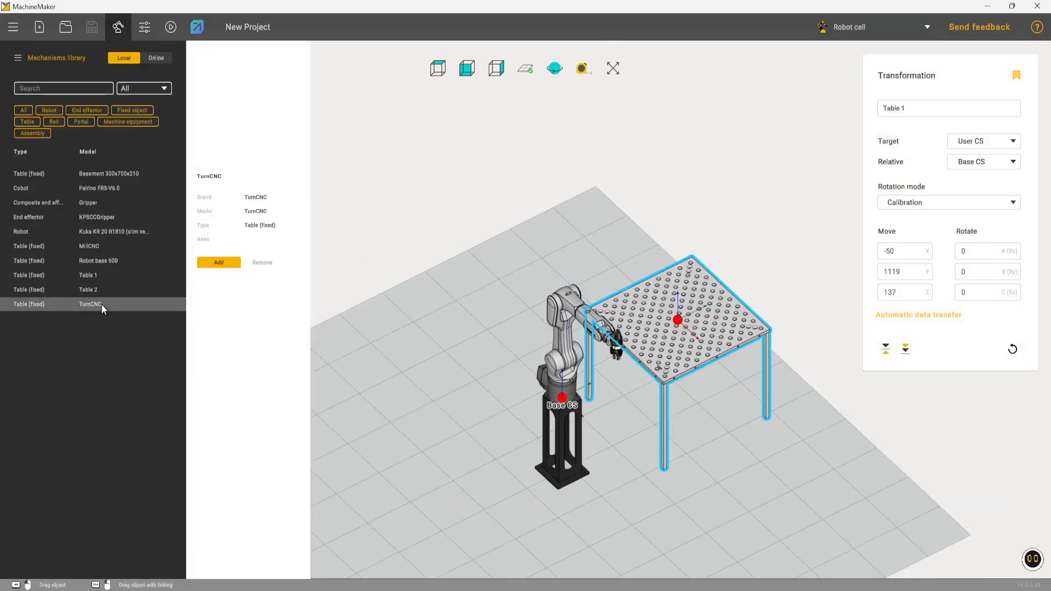
double_click(102, 308)
right_drag(427, 322, 718, 300)
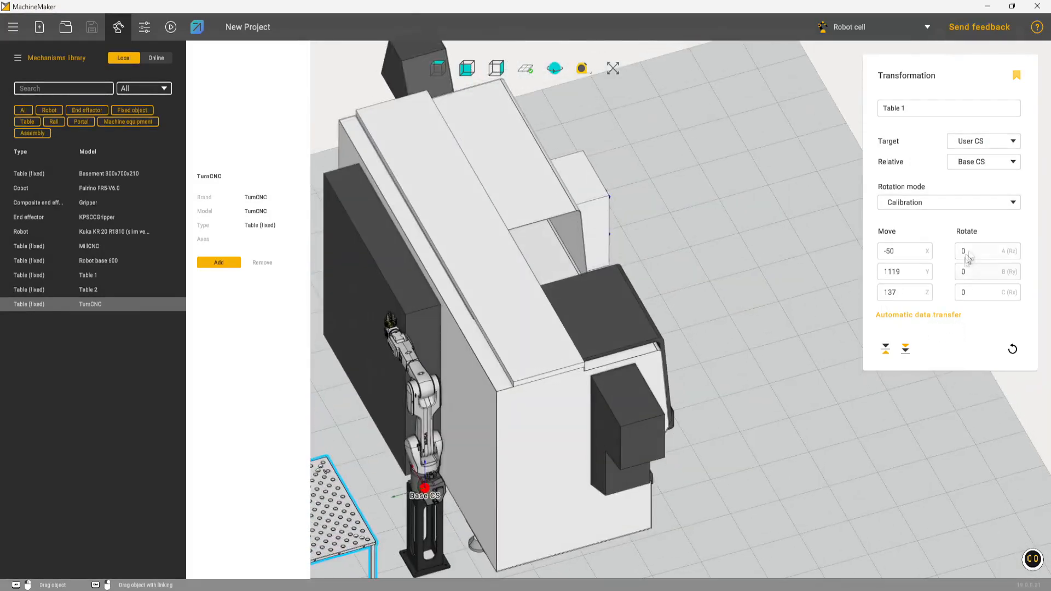
- Move the TurnCNC machine so it stands behind the robot
scroll(973, 248, down, 6)
scroll(562, 285, up, 7)
middle_drag(461, 279, 609, 193)
scroll(561, 270, down, 3)
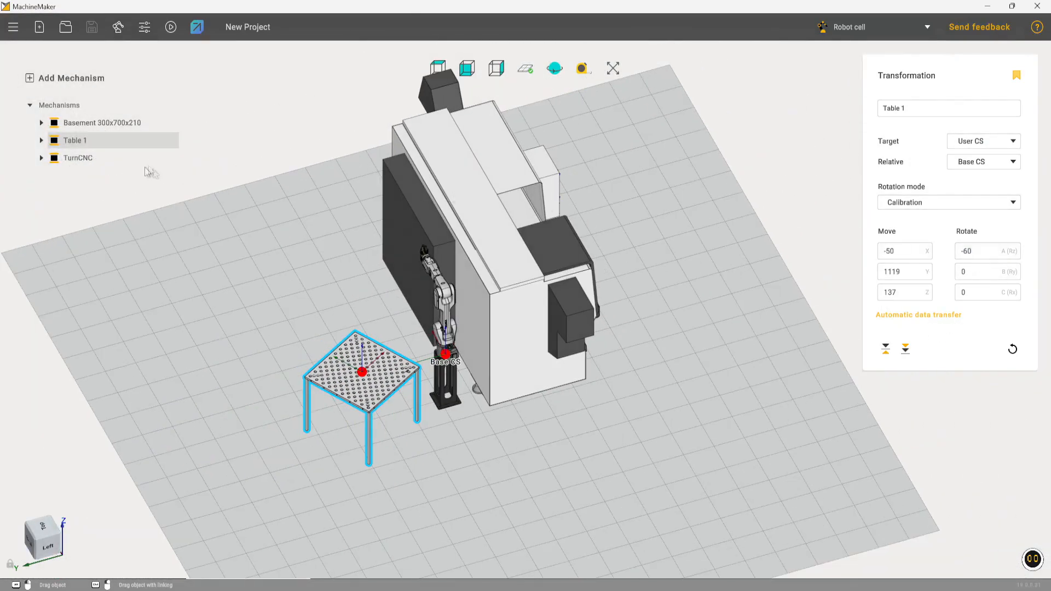
click(77, 158)
scroll(967, 252, down, 9)
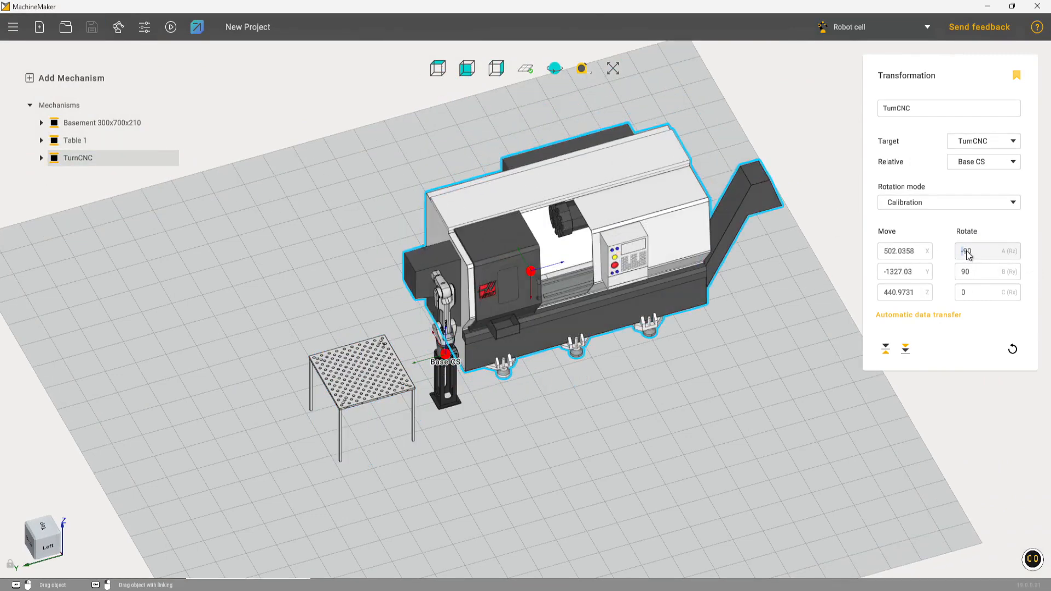
middle_drag(624, 271, 596, 383)
alt+drag(497, 250, 361, 199)
- Move Table 1 next to the robot in front of the lathe, to about X -155, Y 775
click(316, 293)
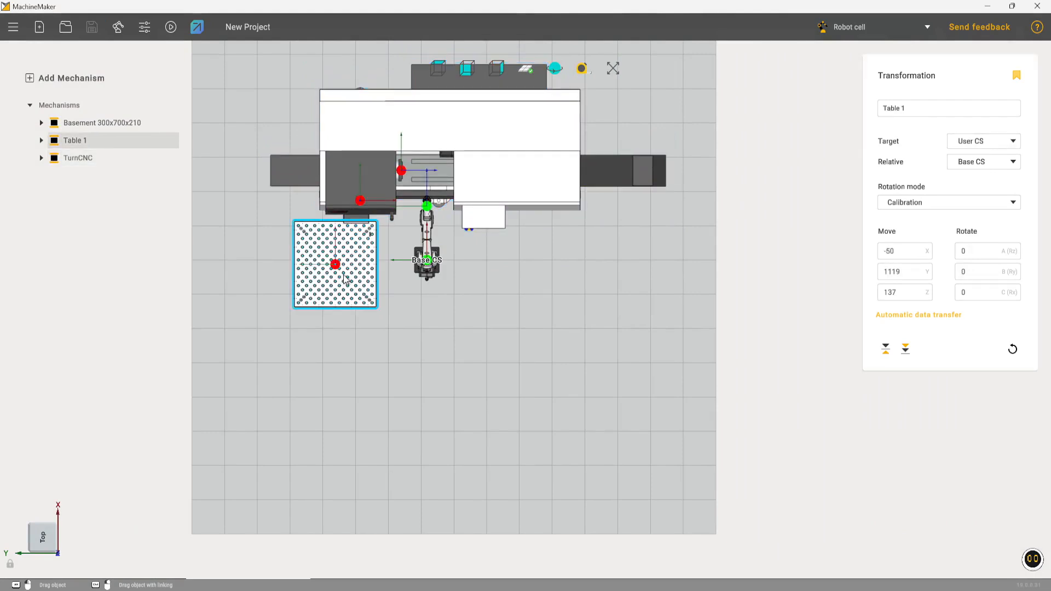
alt+drag(336, 266, 365, 275)
middle_drag(504, 298, 458, 300)
middle_drag(568, 422, 583, 352)
scroll(580, 359, up, 1)
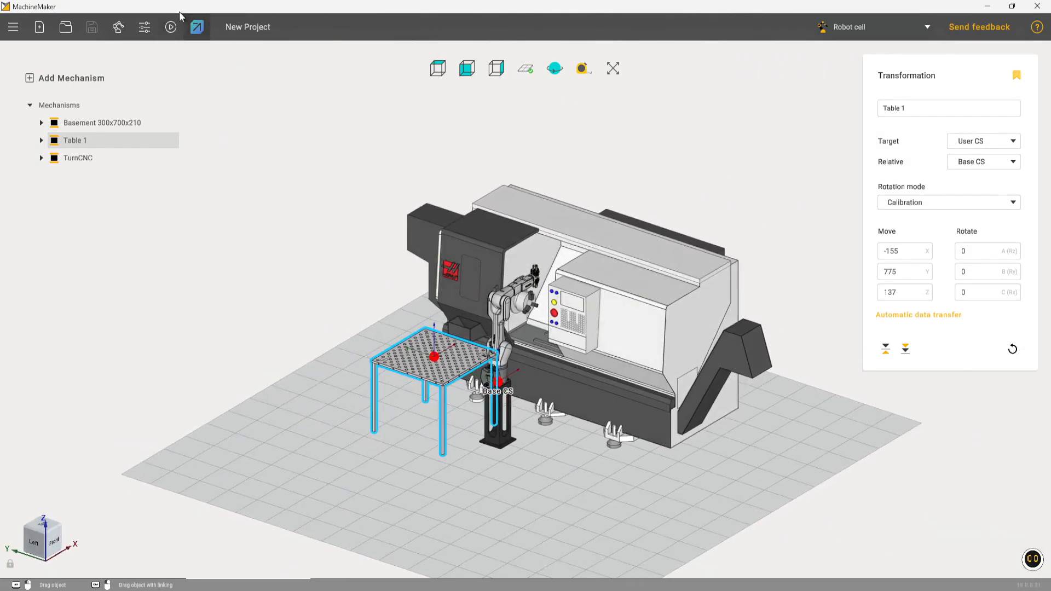
- Transfer the cell to HYPER and choose a grid point pattern for Table 1's User CS
click(197, 28)
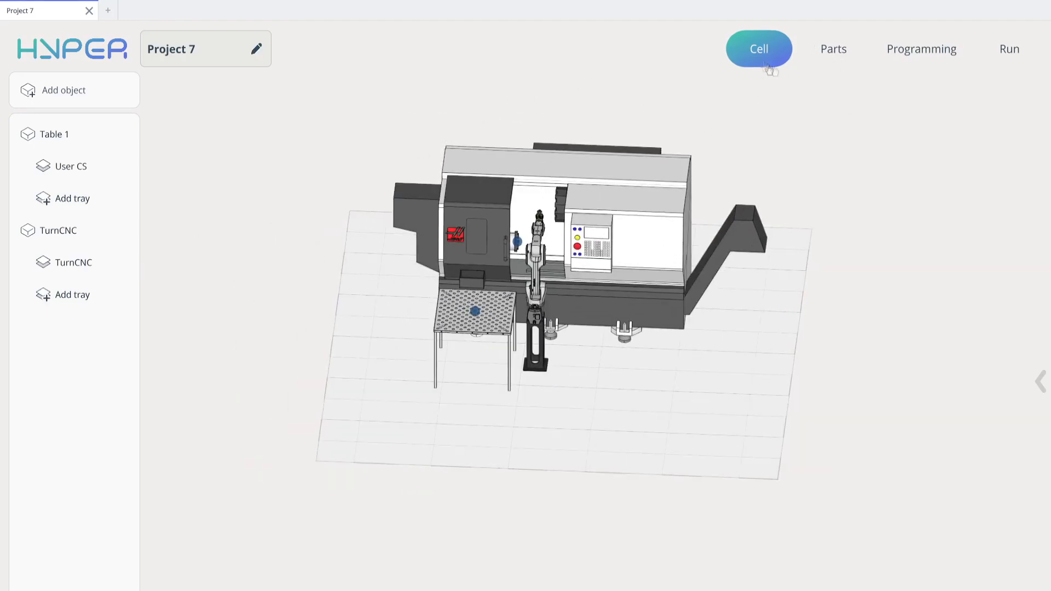
click(102, 168)
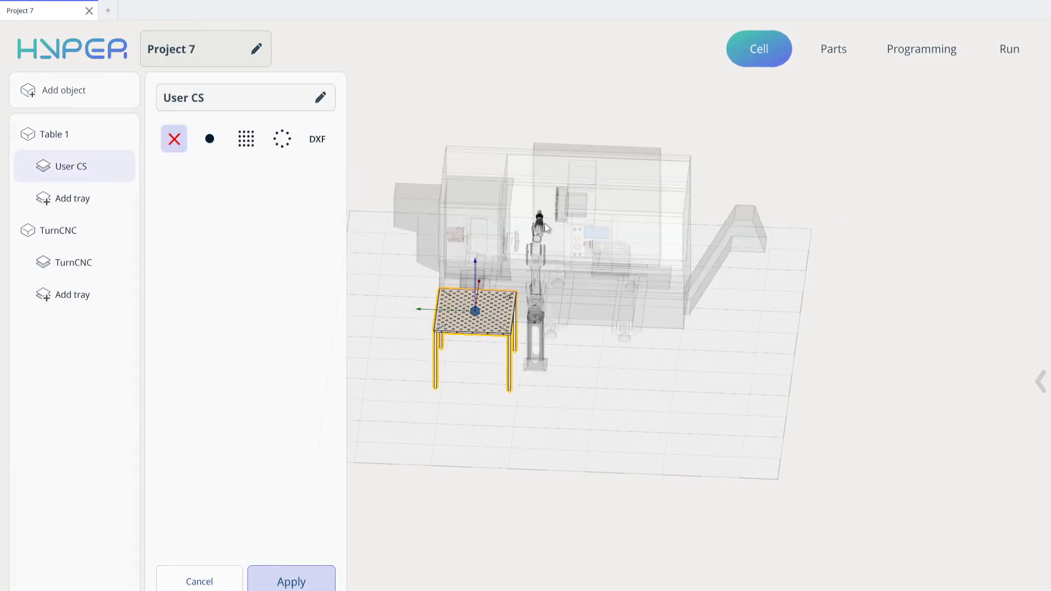
click(246, 139)
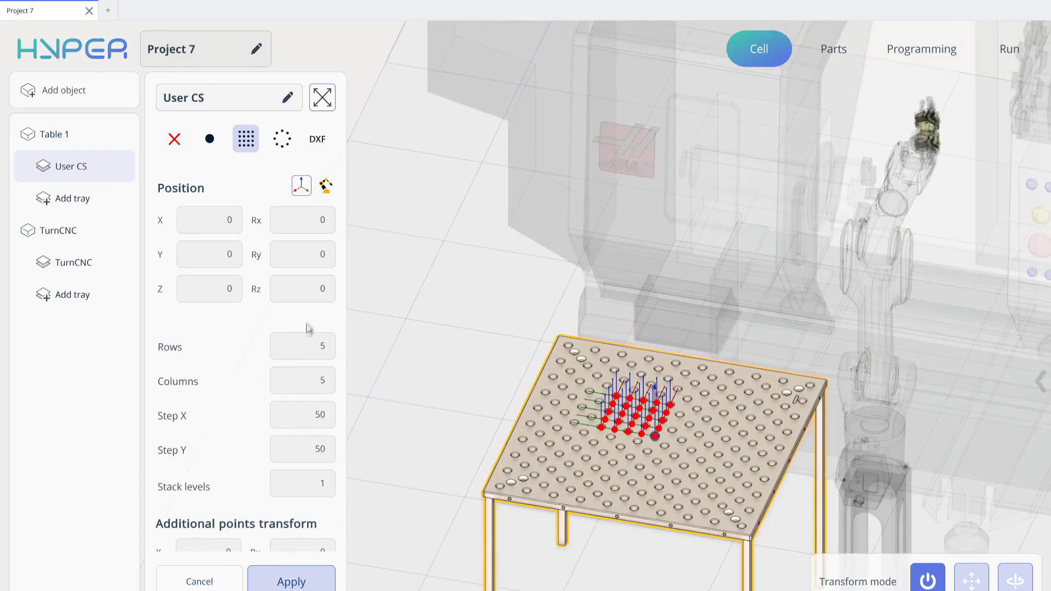
- Set the point grid to 3 rows and 3 columns
click(314, 348)
text(3)
click(377, 390)
click(307, 380)
text(3)
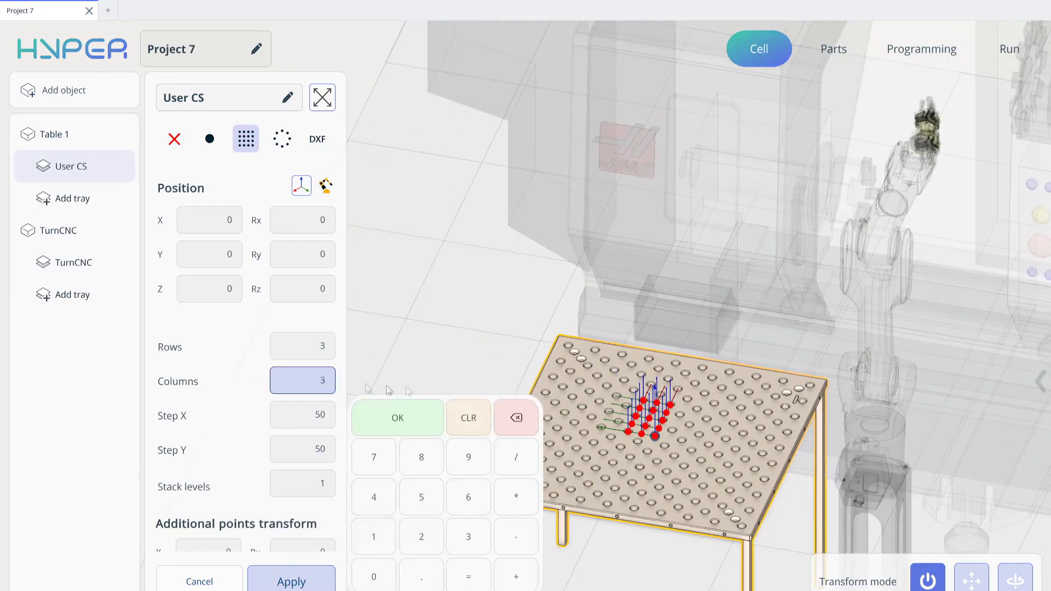
click(397, 422)
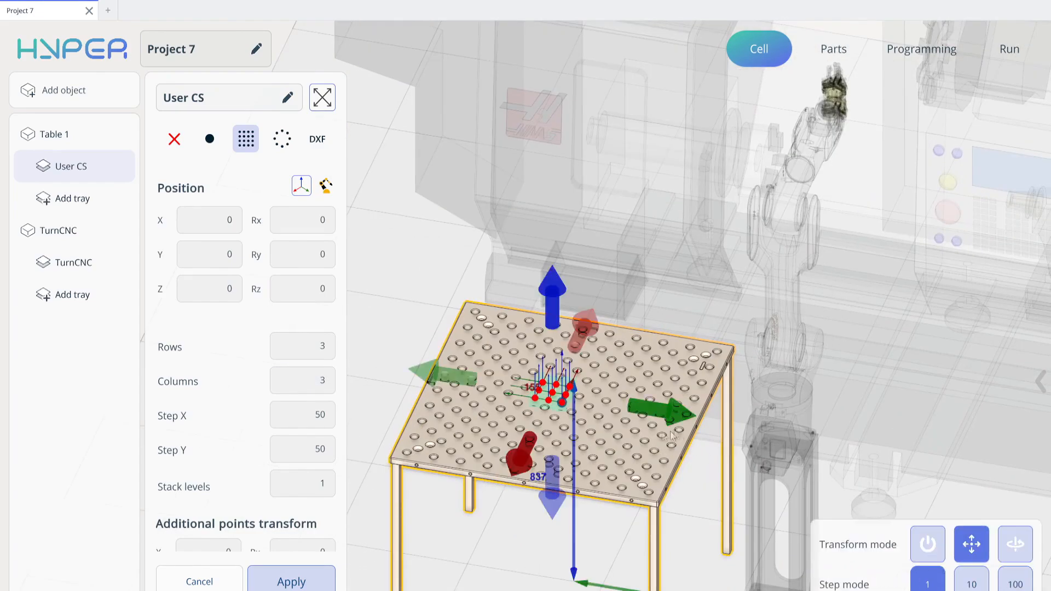
- Move the point grid on Table 1 to about X 289, Y -105 and apply it
drag(572, 331, 604, 294)
drag(718, 396, 731, 468)
drag(704, 370, 760, 495)
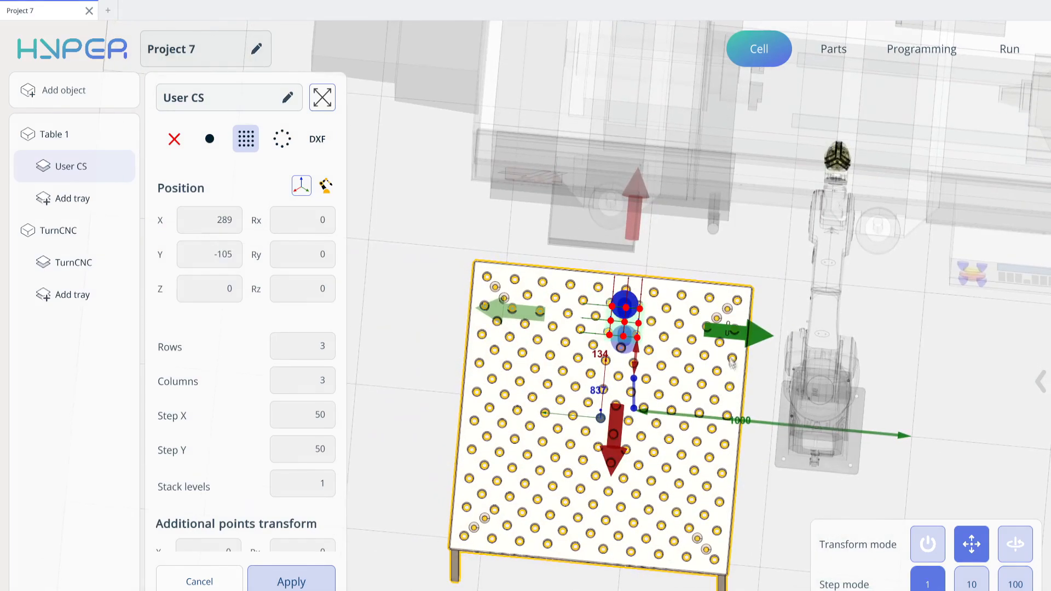
drag(751, 449, 751, 255)
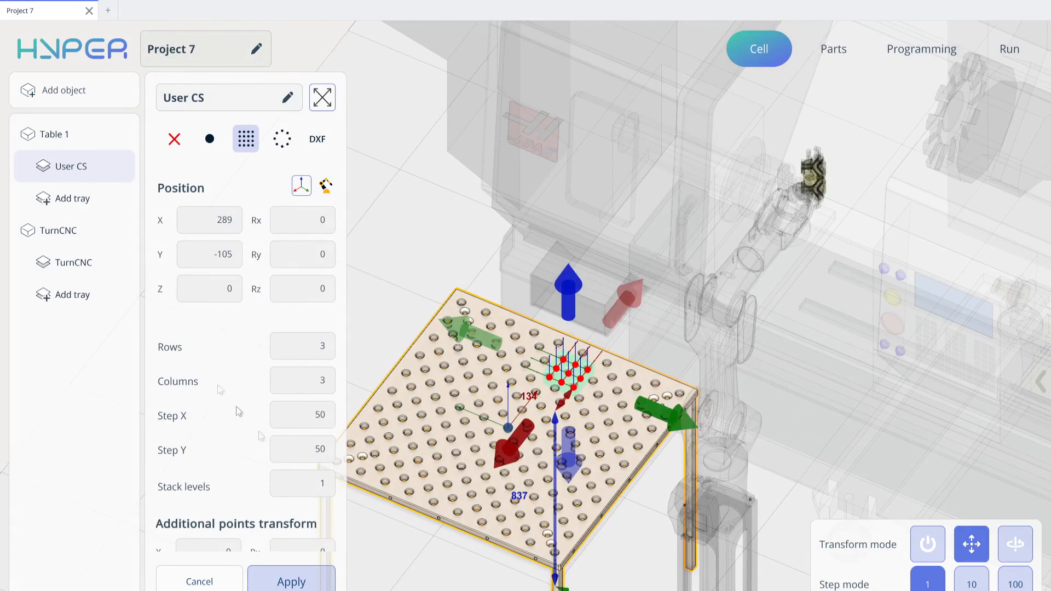
click(291, 582)
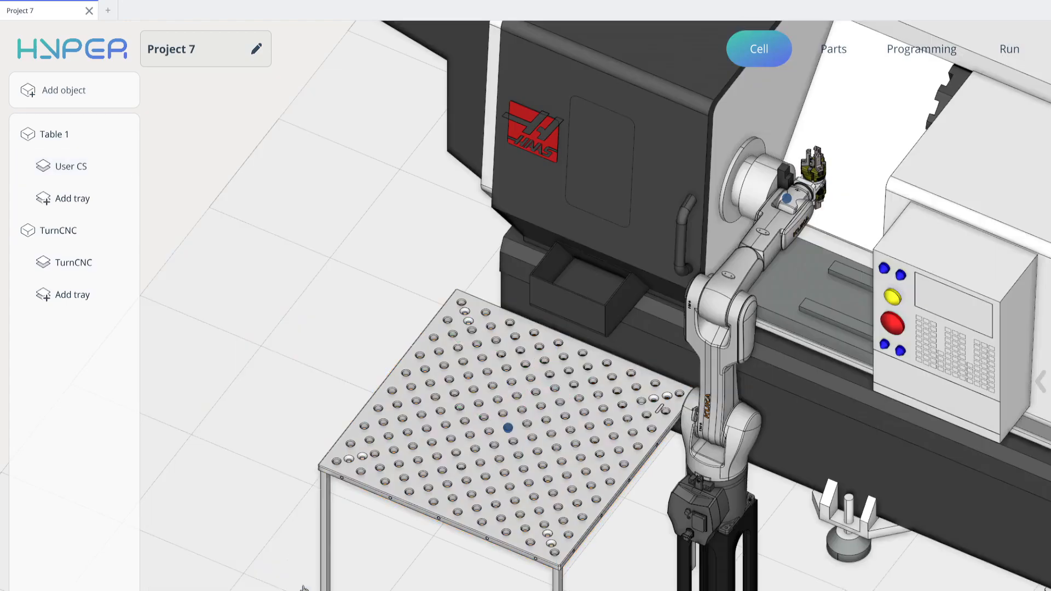
- Choose a single point pattern for the TurnCNC's user coordinate system
click(62, 273)
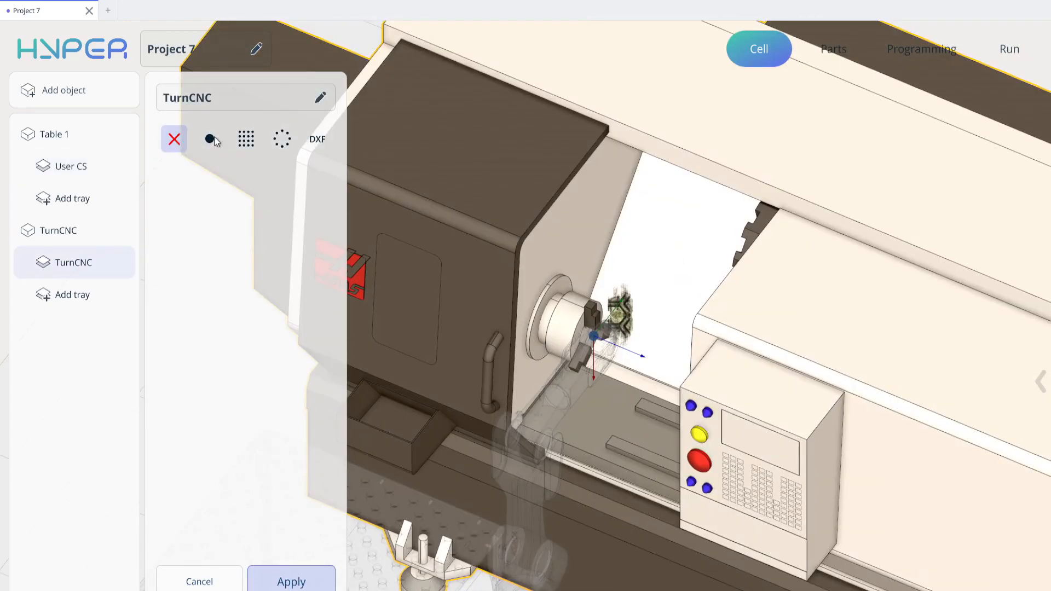
click(210, 138)
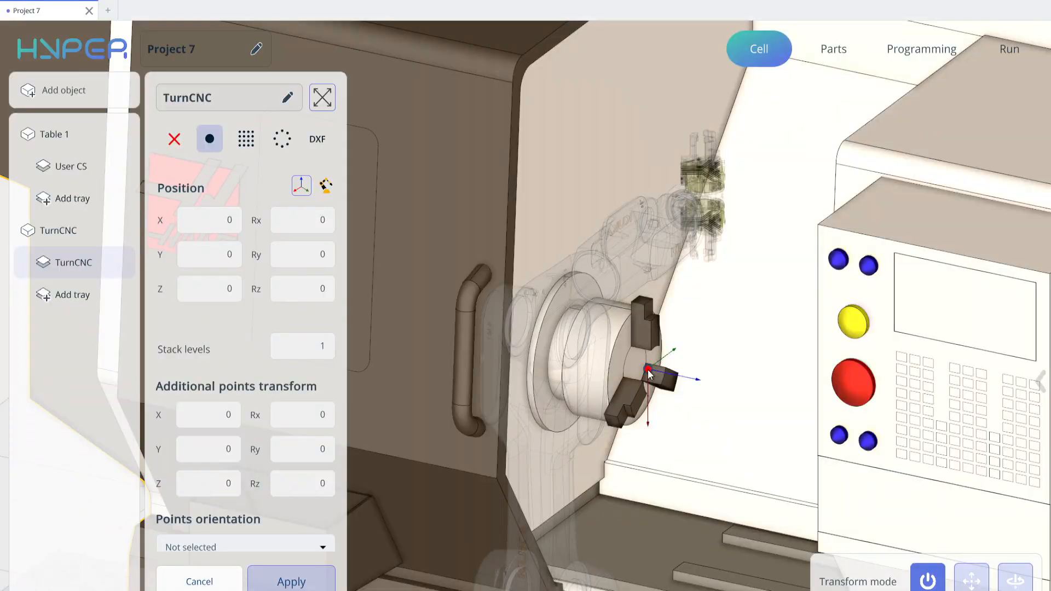
scroll(661, 393, down, 8)
middle_drag(660, 395, 663, 365)
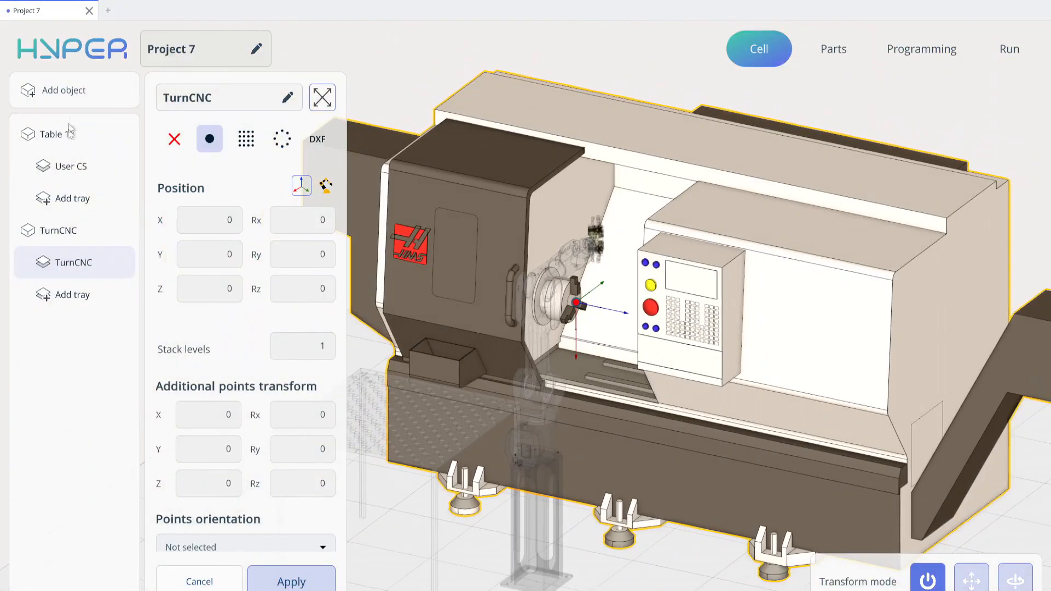
- Add a table object with width 750 and depth 750
click(72, 93)
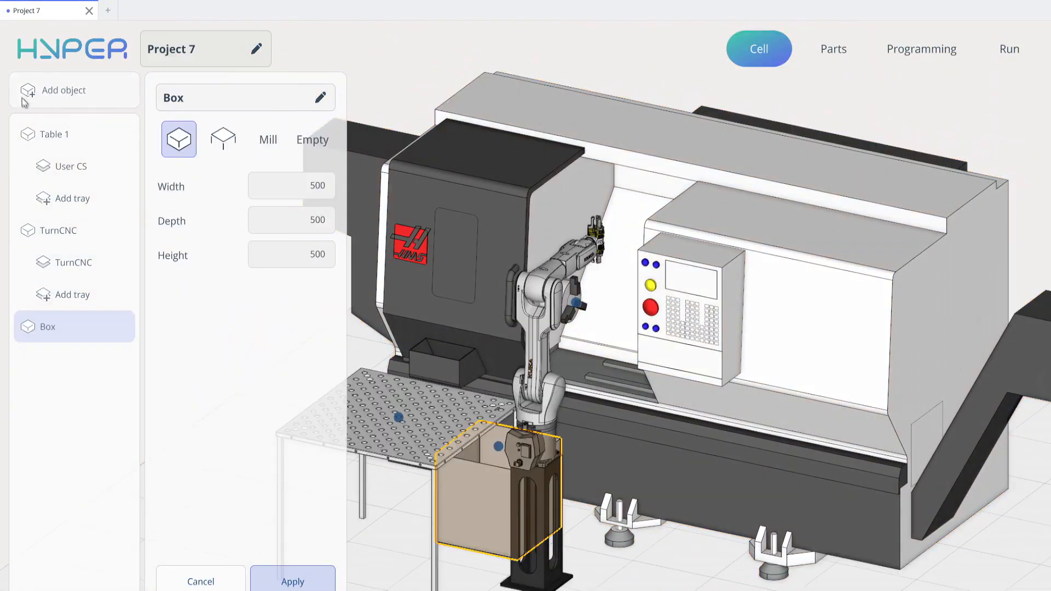
click(227, 143)
click(315, 189)
text(750)
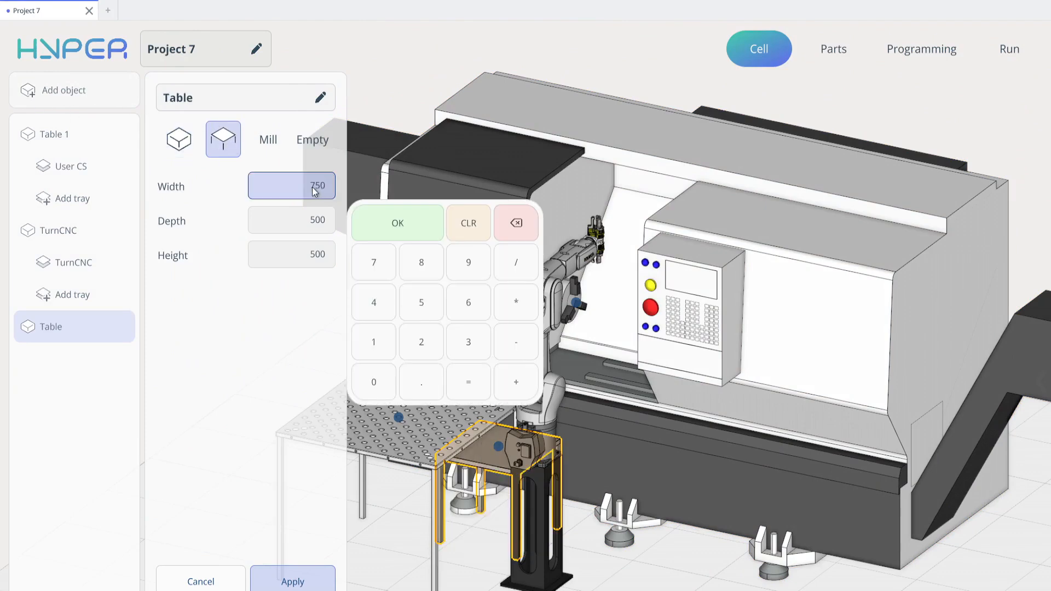
key(Return)
click(313, 229)
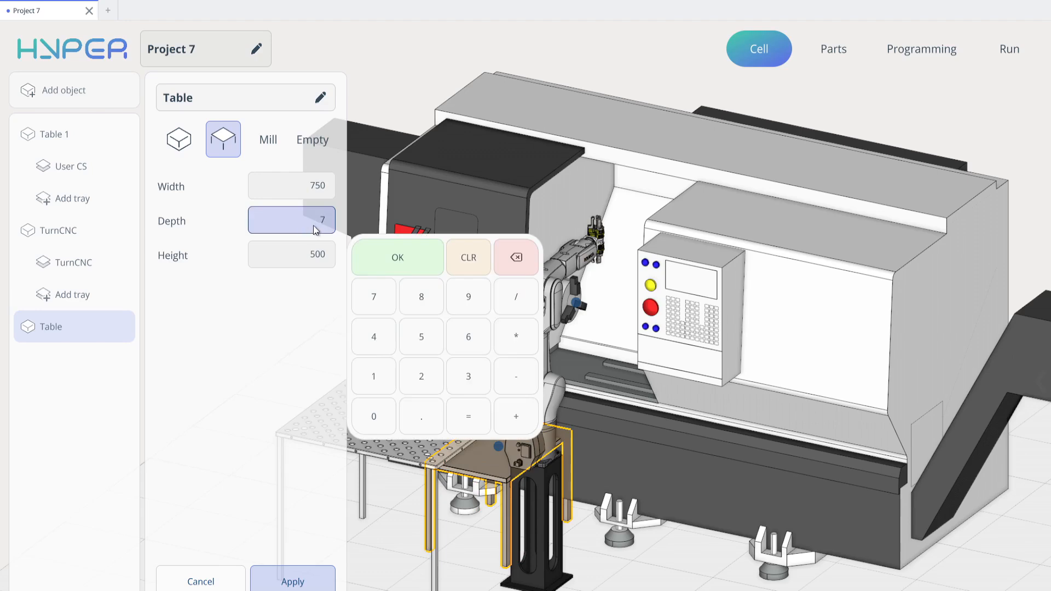
text(750)
key(Return)
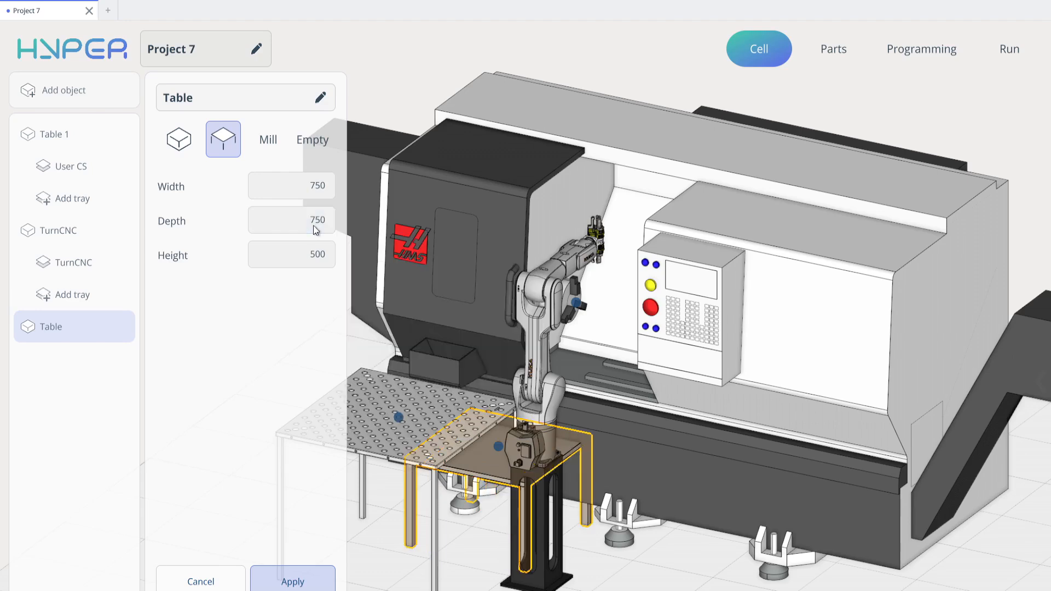
- Set the new table's height to 850 and apply it
click(294, 255)
text(500)
key(Return)
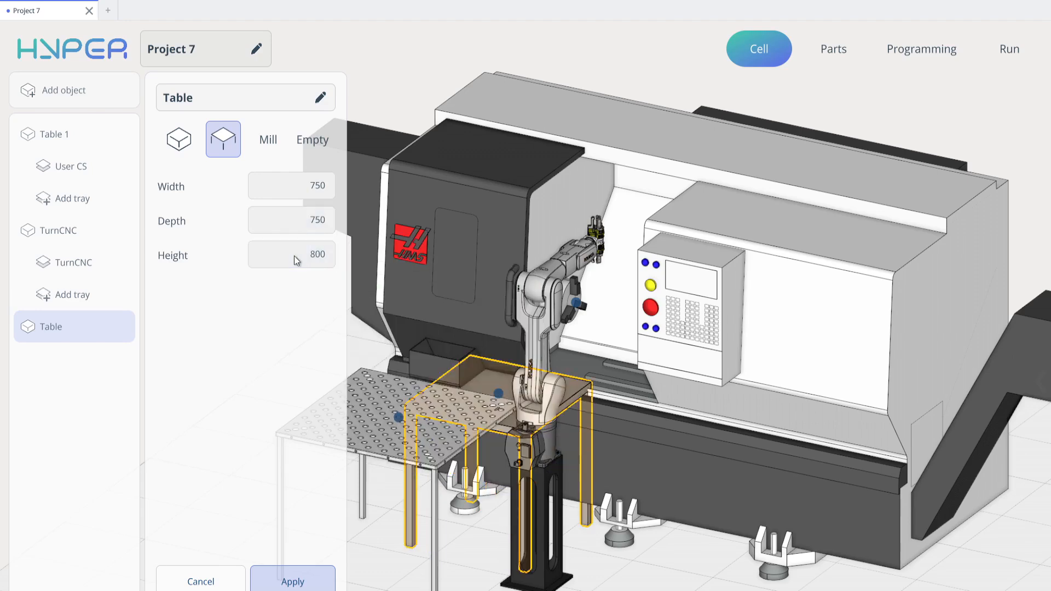
click(314, 255)
text(8)
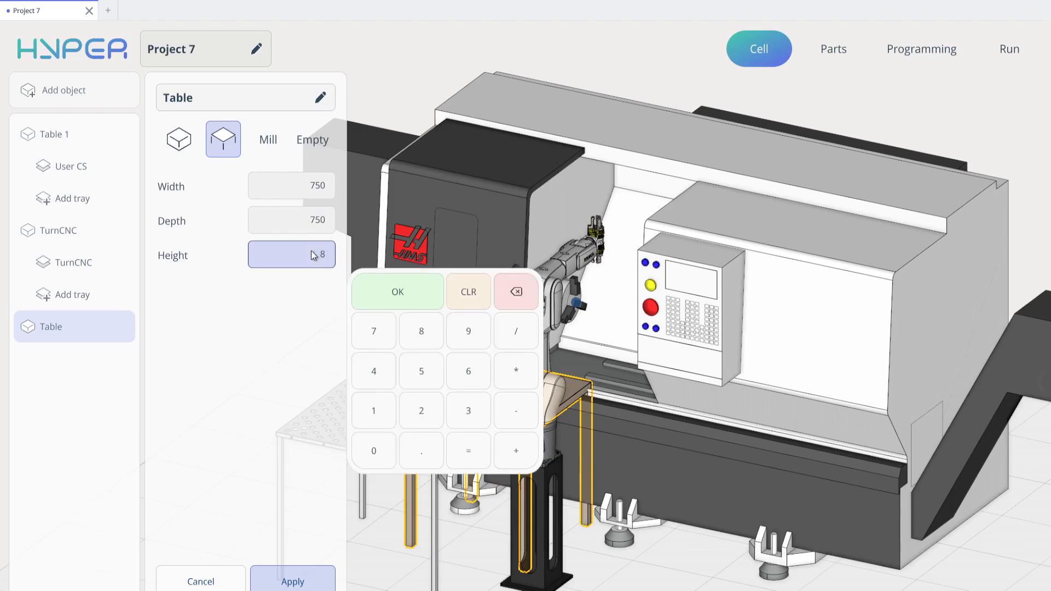
text(50)
key(Return)
click(300, 583)
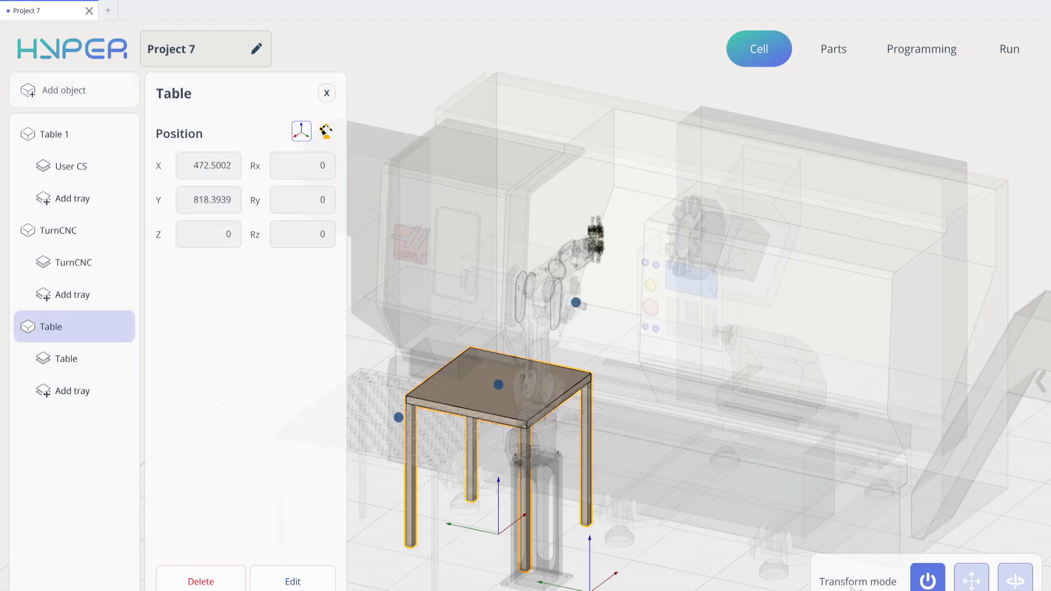
- Move the new table to the robot's other side, about X -30, Y -461
click(972, 580)
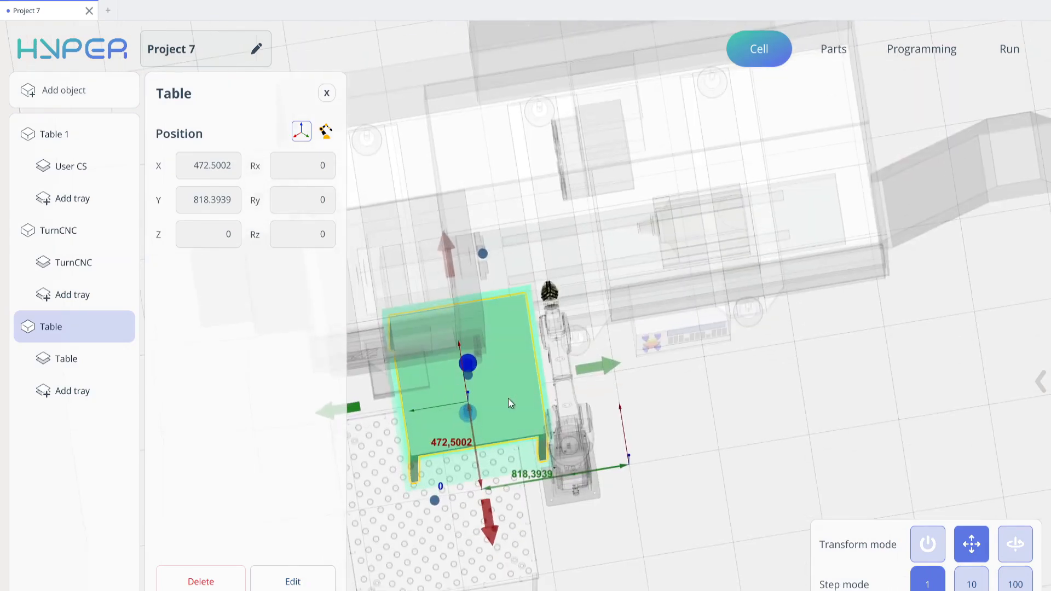
drag(508, 399, 739, 460)
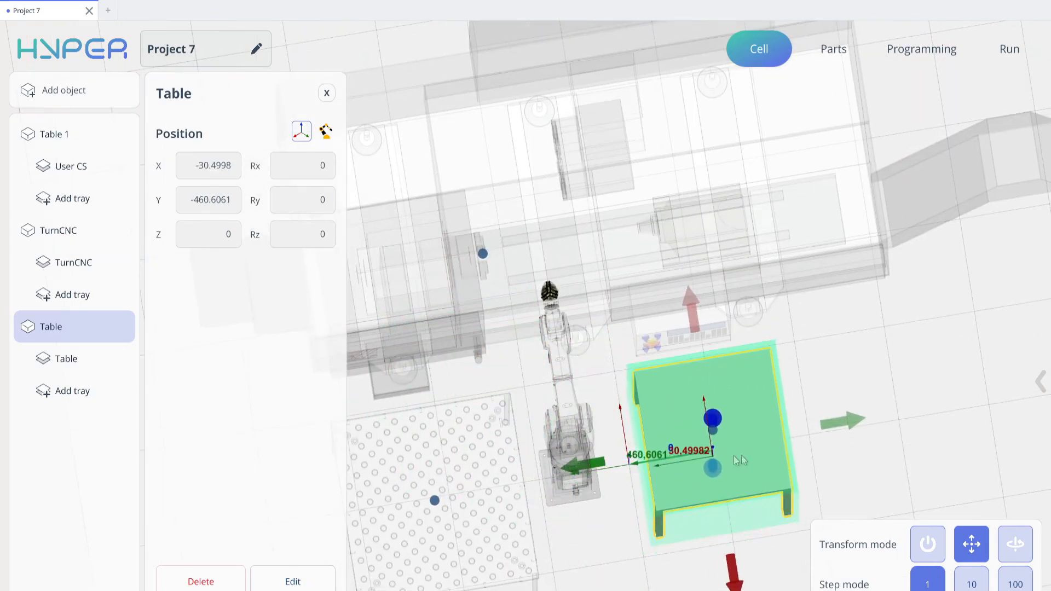
middle_drag(703, 509, 588, 323)
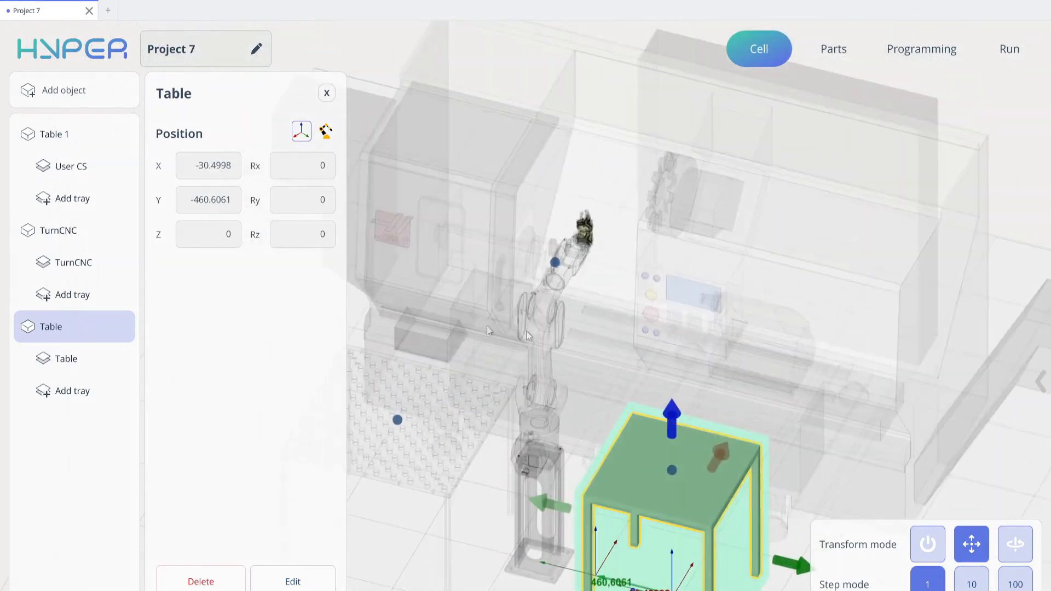
- Create a grid point pattern on the new table with 3 rows and 3 columns
click(90, 364)
click(246, 147)
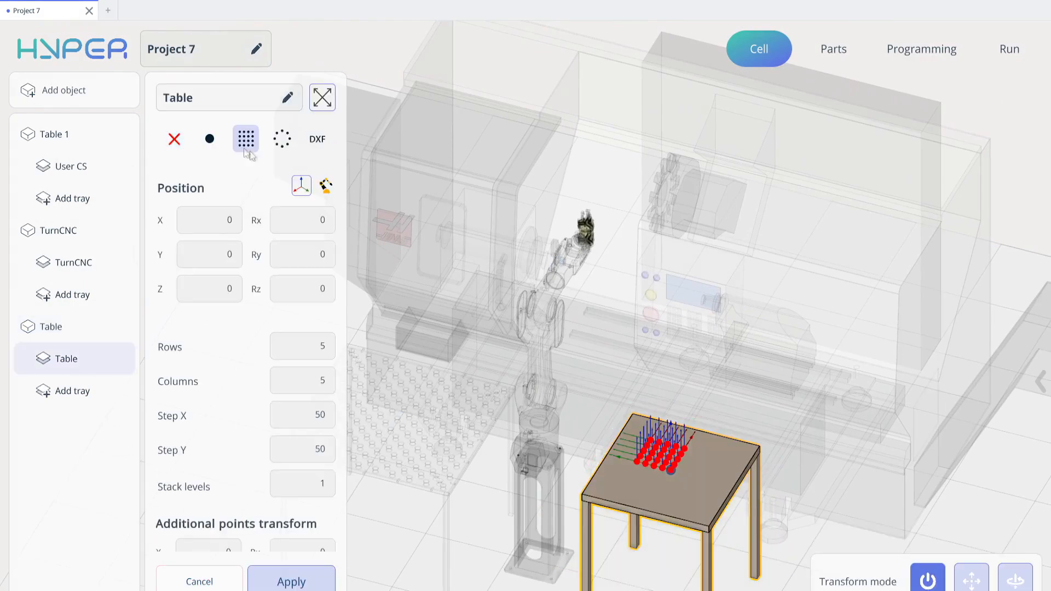
click(312, 353)
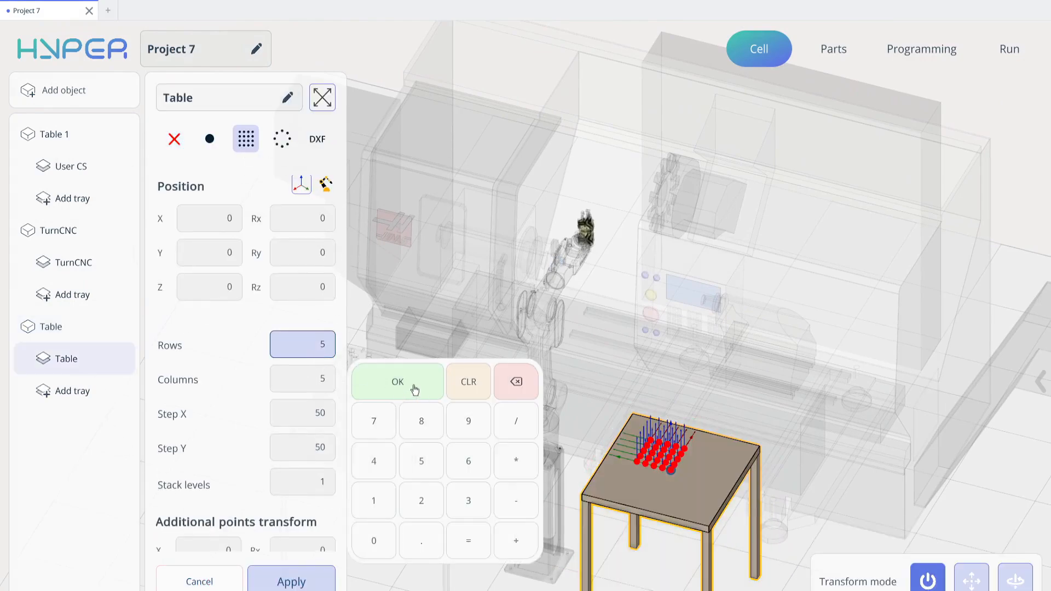
text(3)
click(414, 389)
click(322, 374)
text(3)
click(410, 408)
- Move the grid pattern to about X 125 on the table and apply it
middle_drag(641, 452, 670, 501)
click(972, 580)
middle_drag(816, 510, 759, 488)
drag(696, 527, 696, 501)
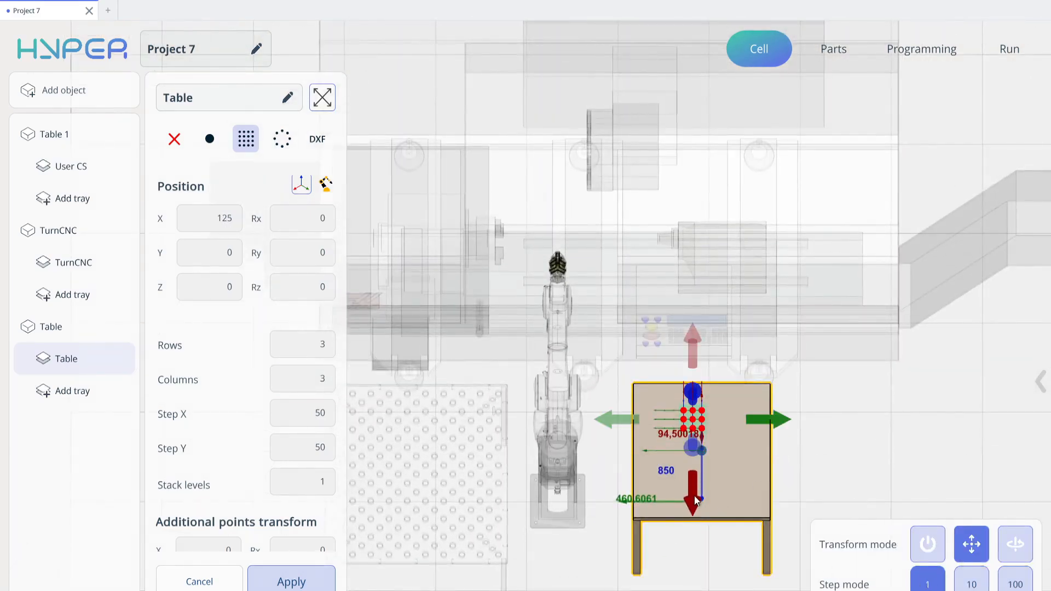
click(301, 586)
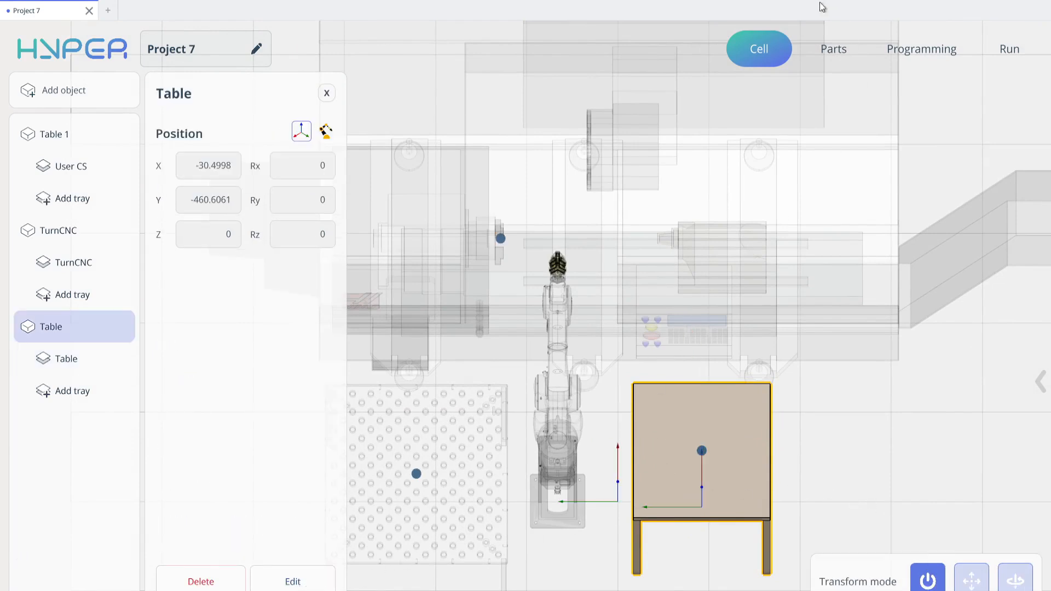
- Add a new cylinder part with diameter 30 and height 75
click(825, 55)
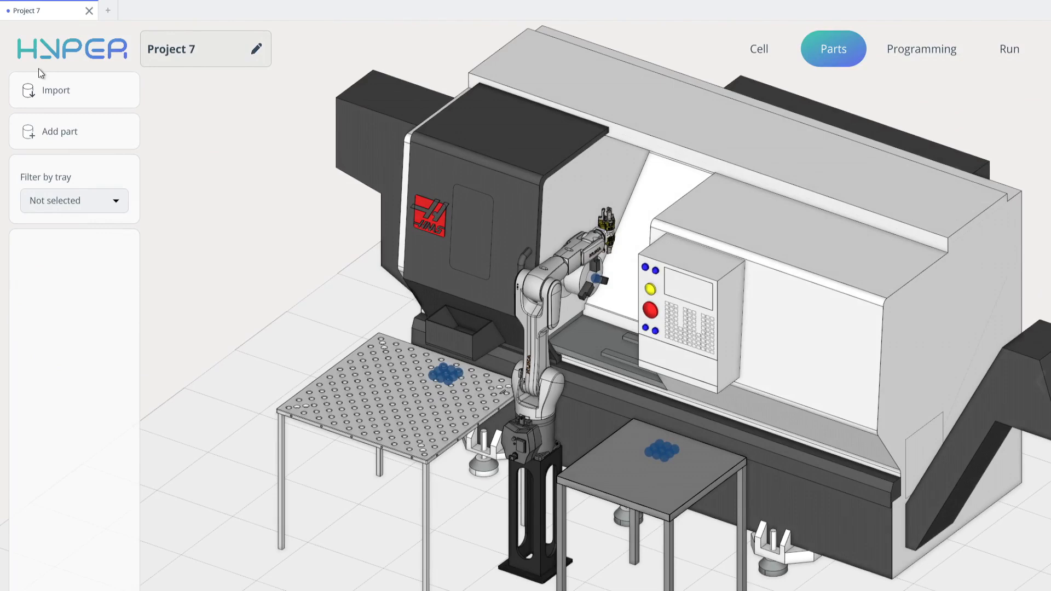
click(58, 130)
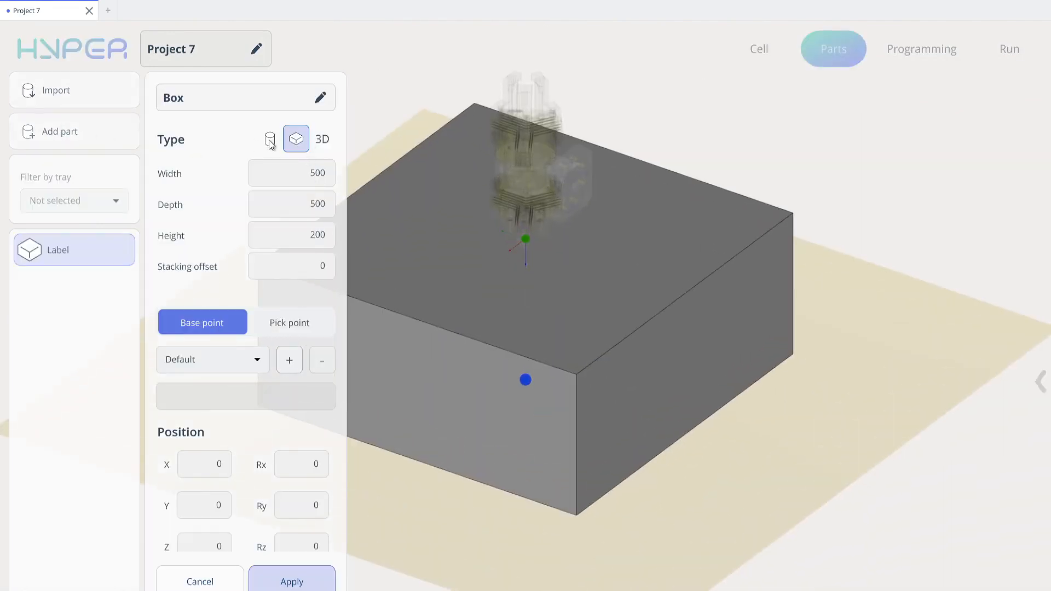
click(270, 141)
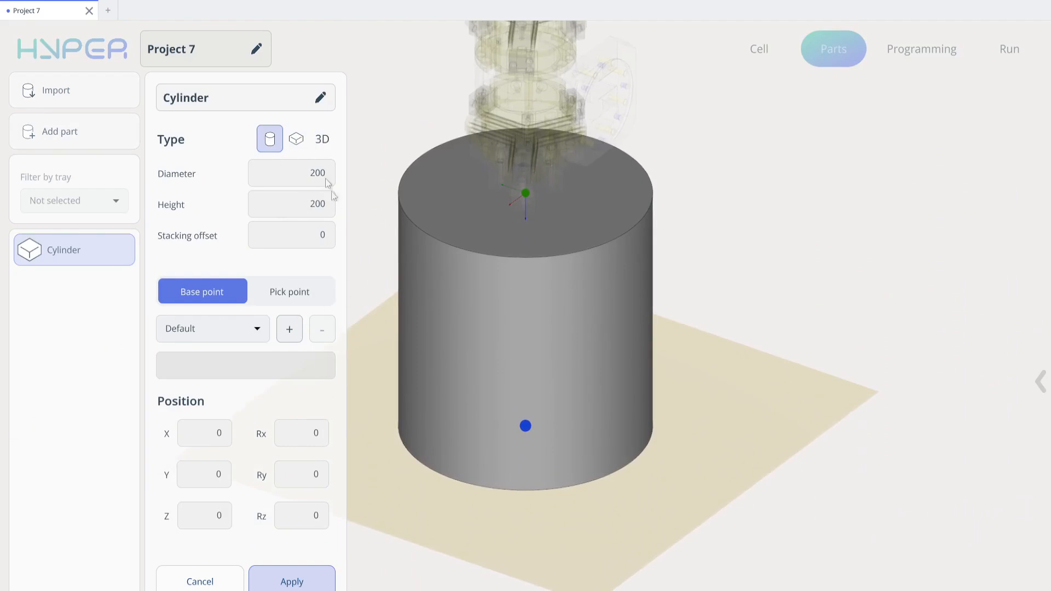
click(311, 181)
text(30)
key(Return)
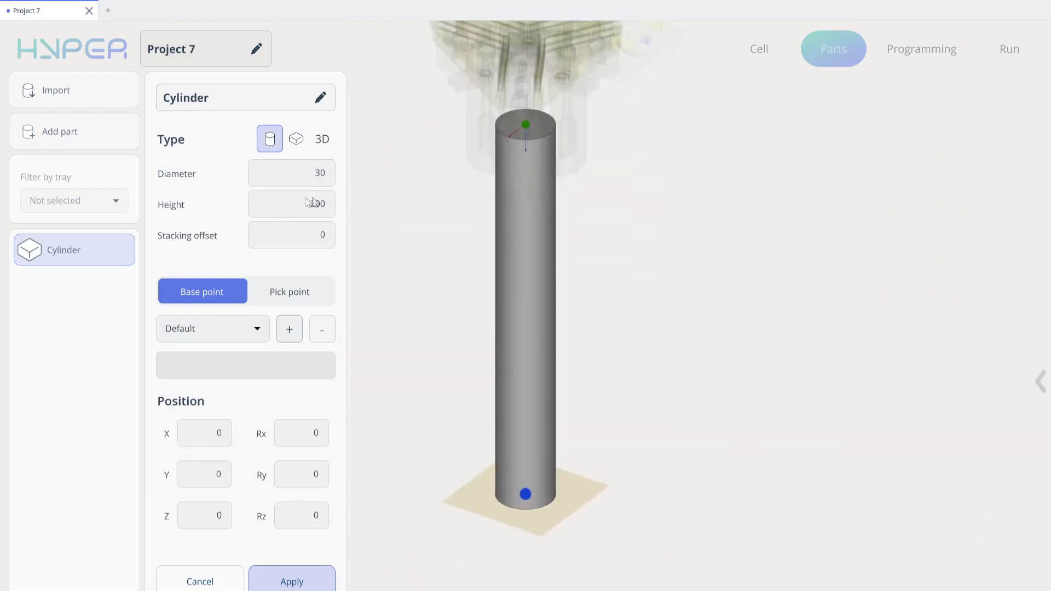
click(317, 207)
text(75)
key(Return)
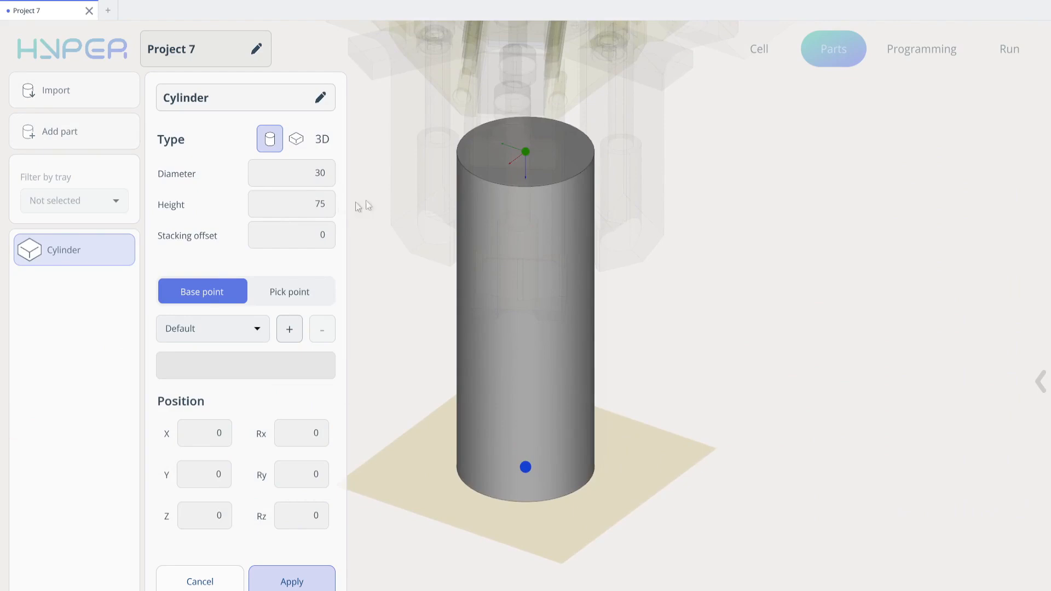
- Add a new pick point for the cylinder at Z 85 and apply the part
click(299, 301)
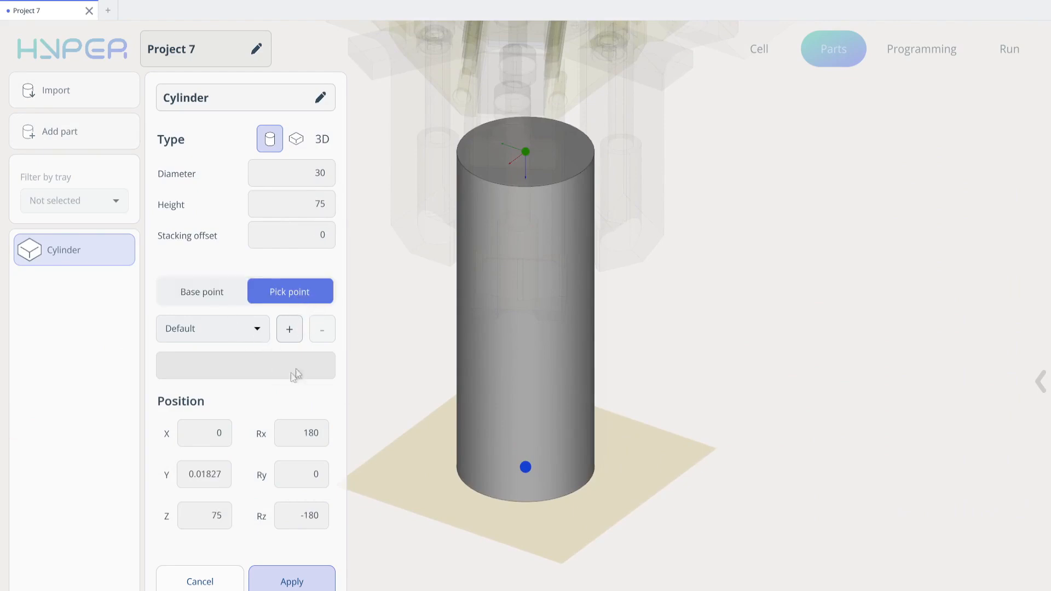
click(259, 331)
click(290, 328)
click(291, 327)
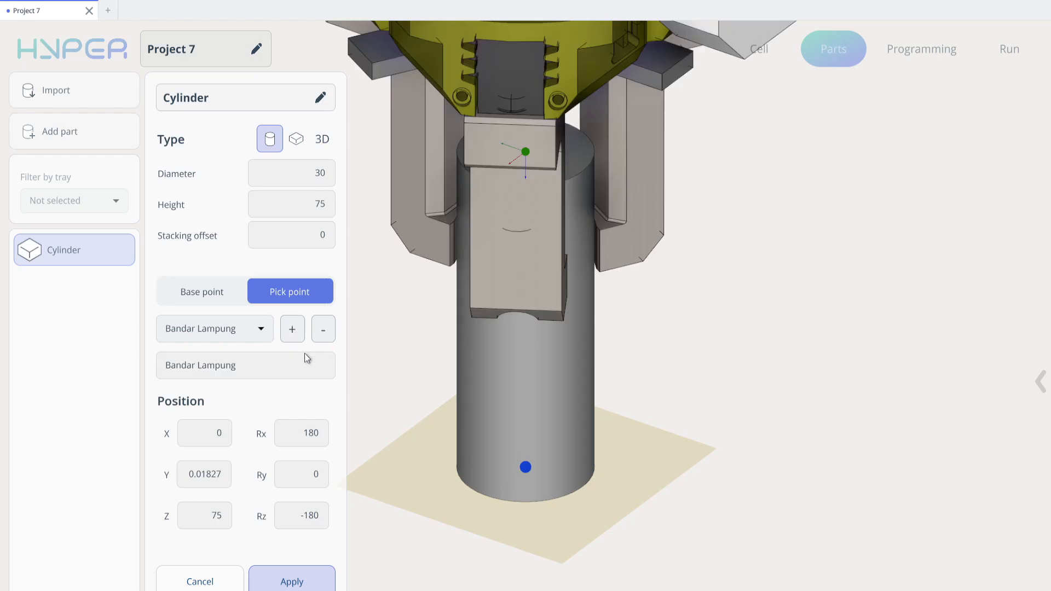
click(534, 151)
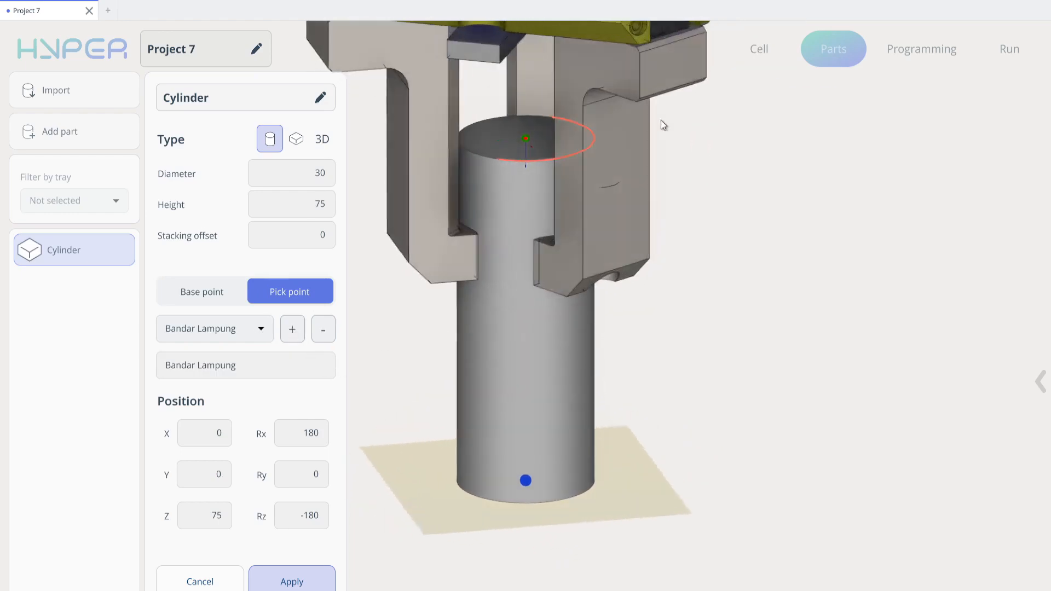
click(217, 521)
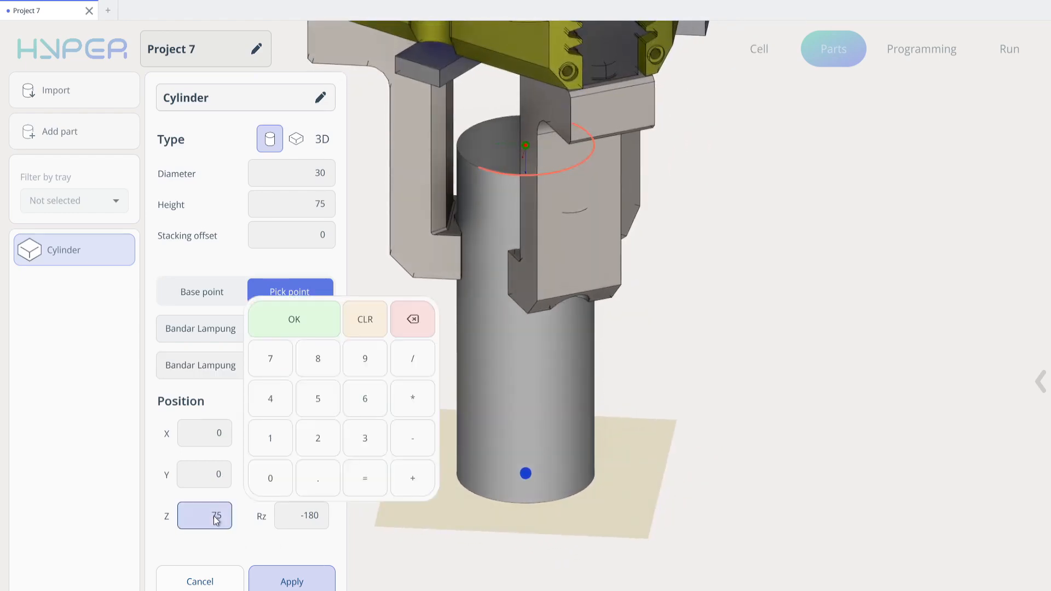
text(85)
key(Return)
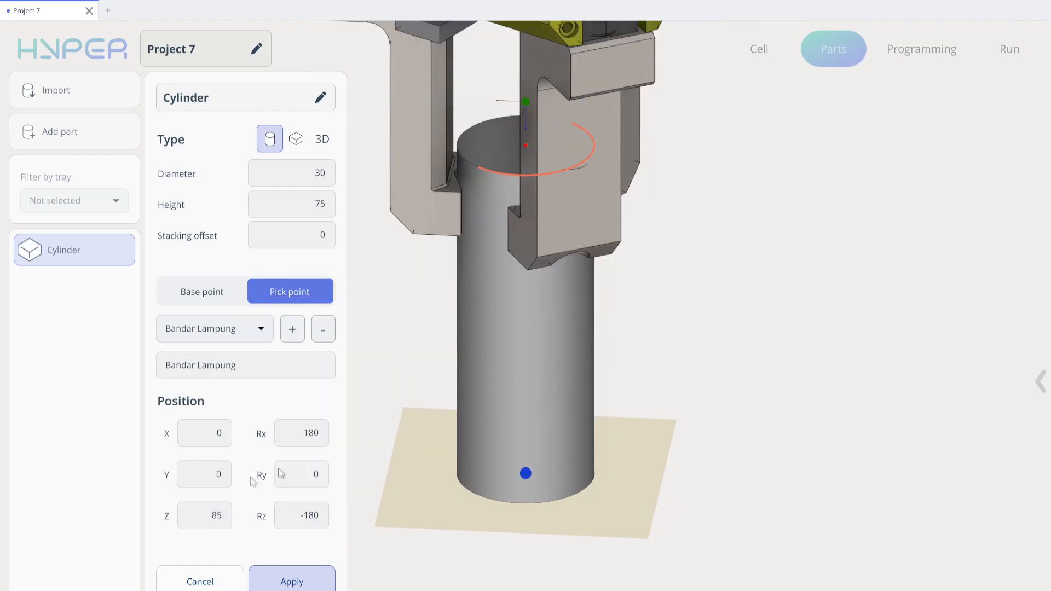
click(291, 580)
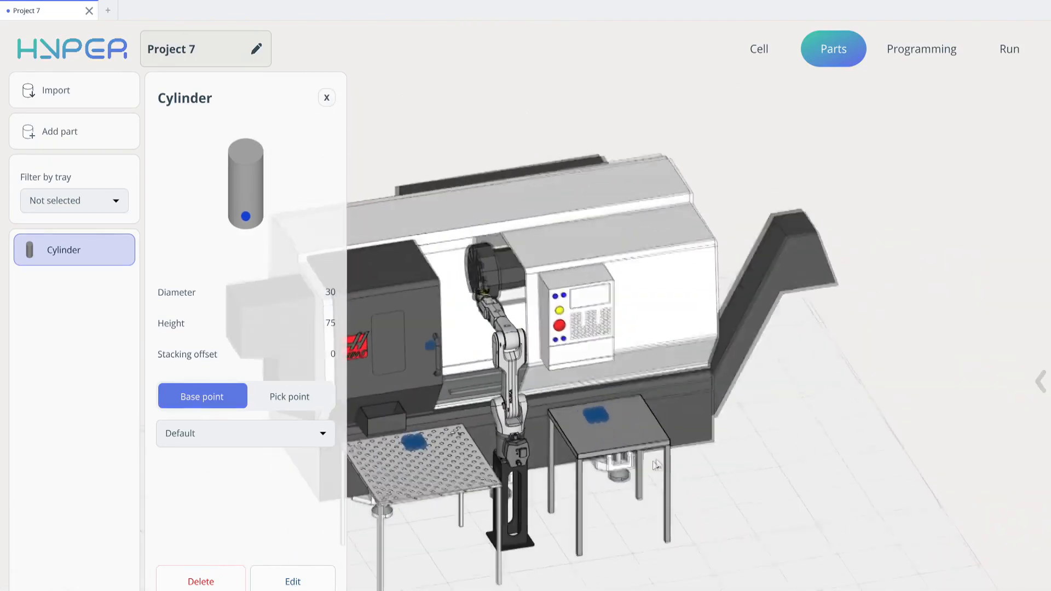
- Place the cylinder in all available placements of the perforated table's pattern
scroll(571, 392, up, 5)
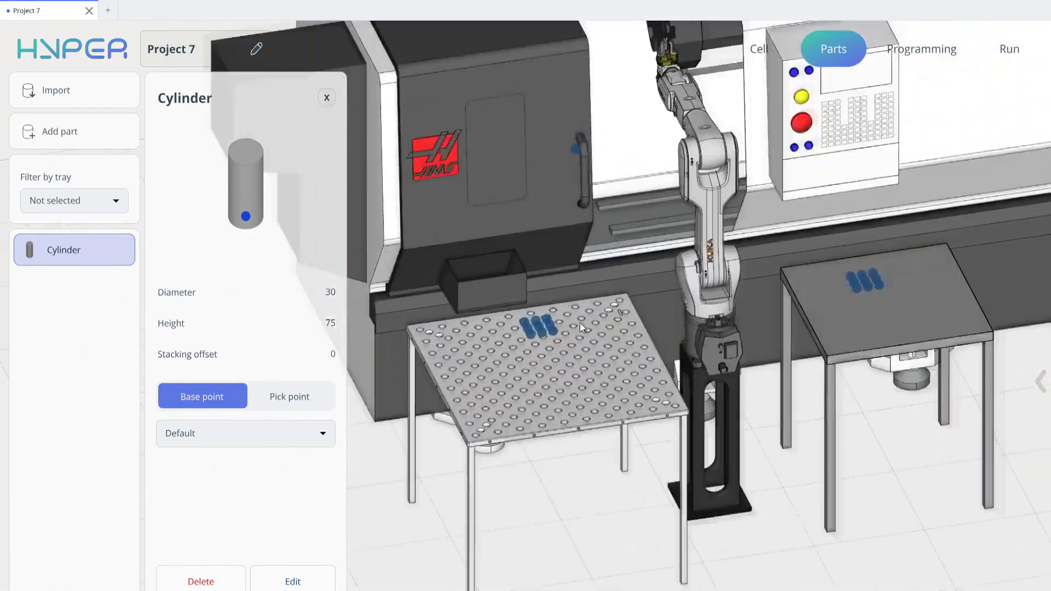
middle_drag(580, 324, 538, 325)
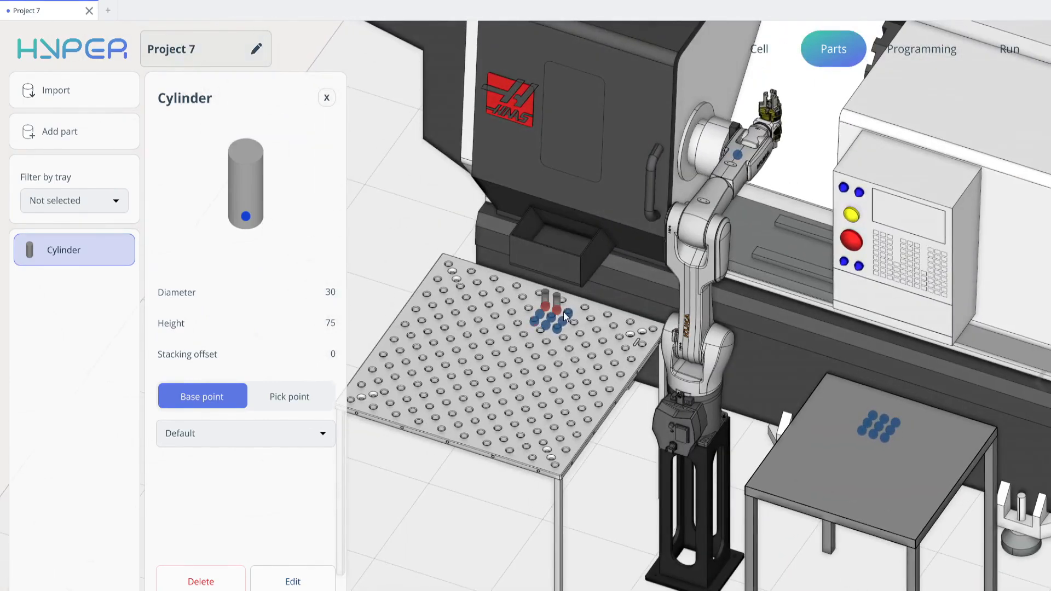
scroll(563, 311, up, 3)
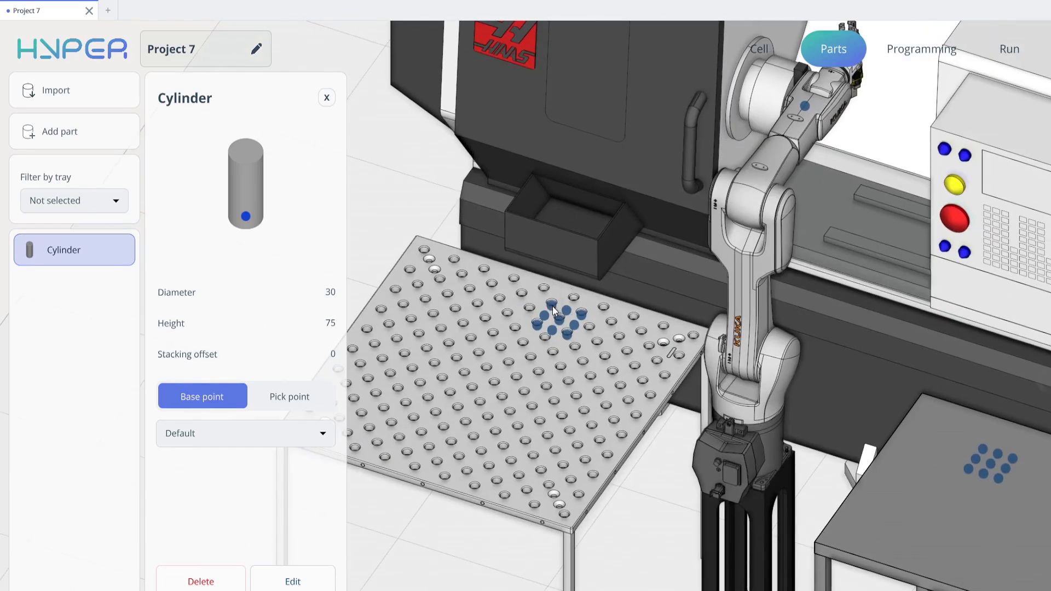
click(553, 310)
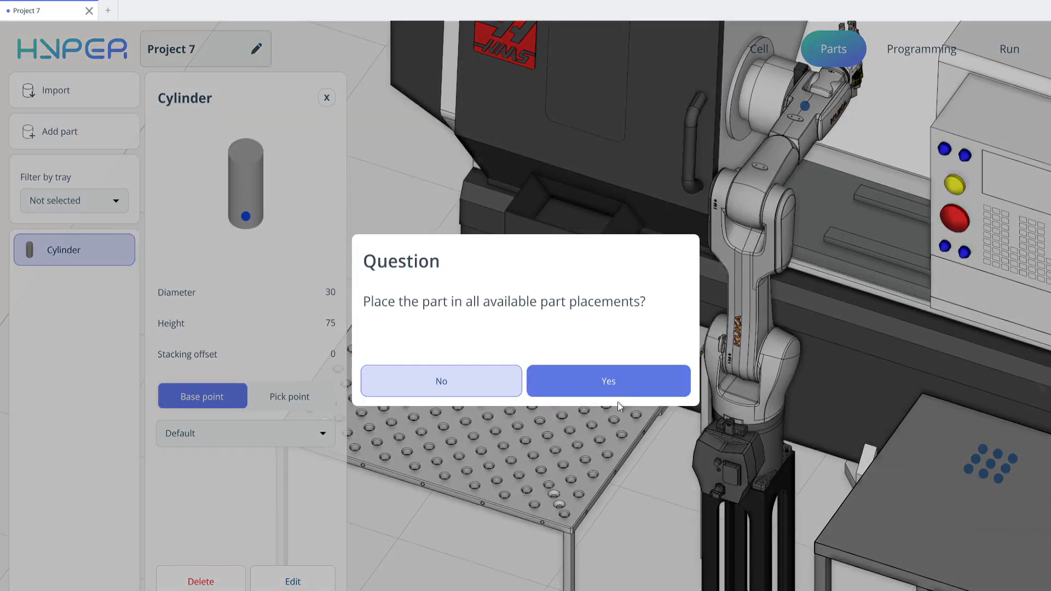
click(609, 383)
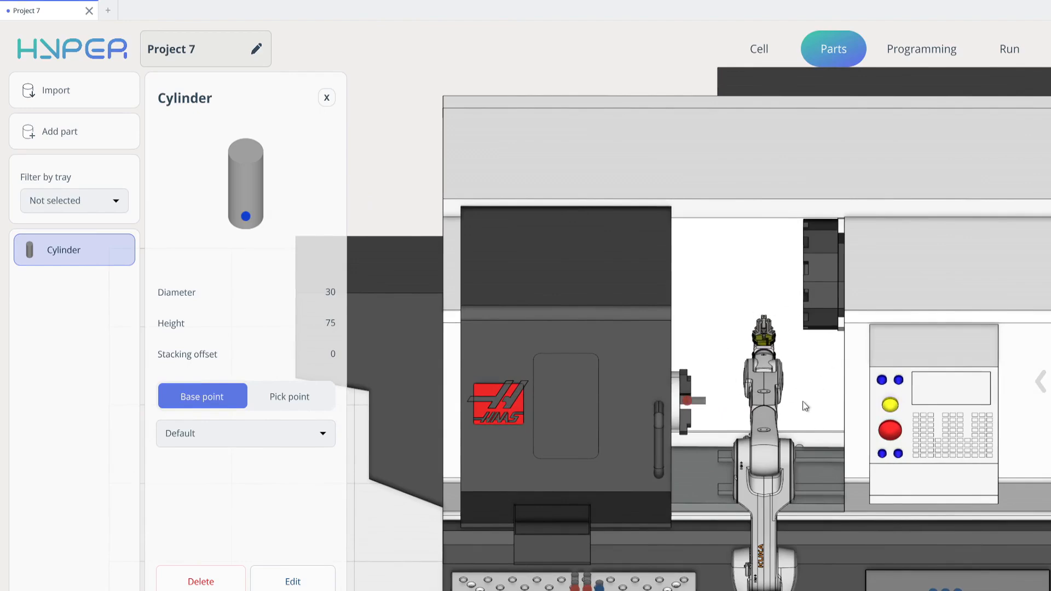
- Add a Pick command to the robot program
middle_drag(887, 453, 753, 247)
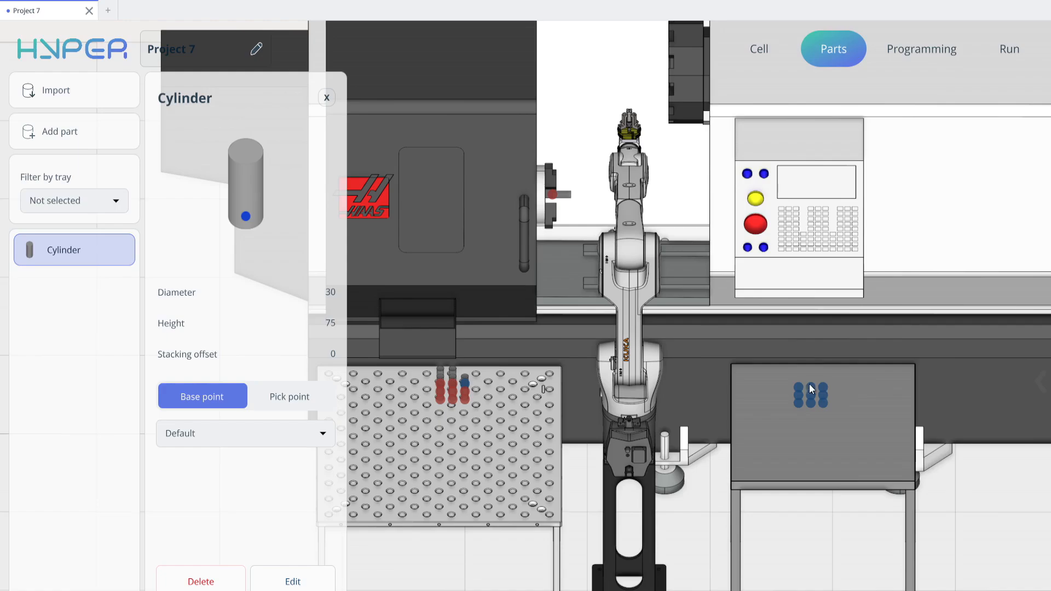
middle_drag(824, 415, 741, 429)
scroll(728, 432, down, 3)
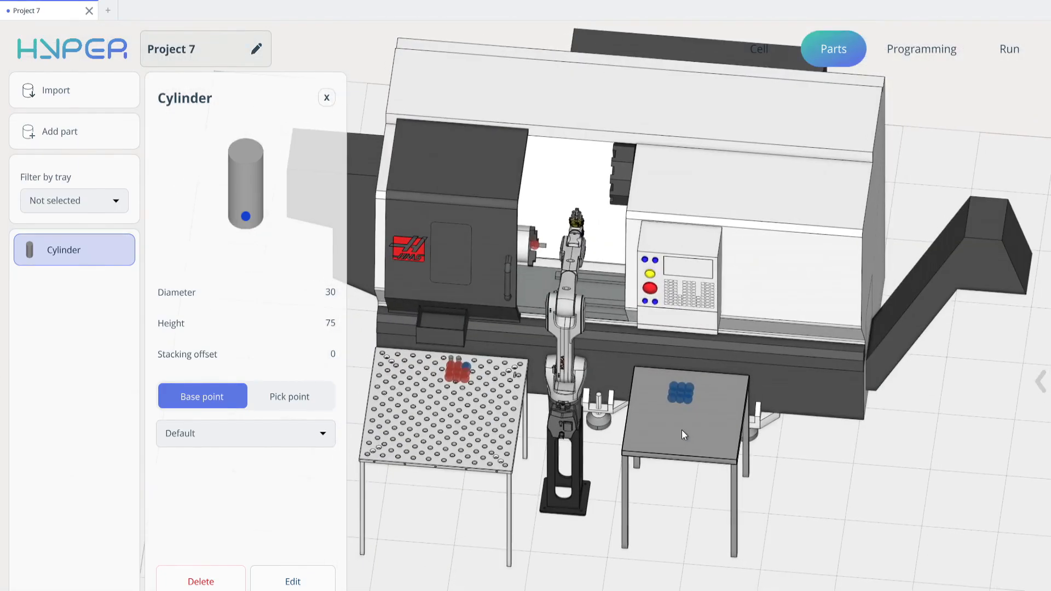
click(916, 49)
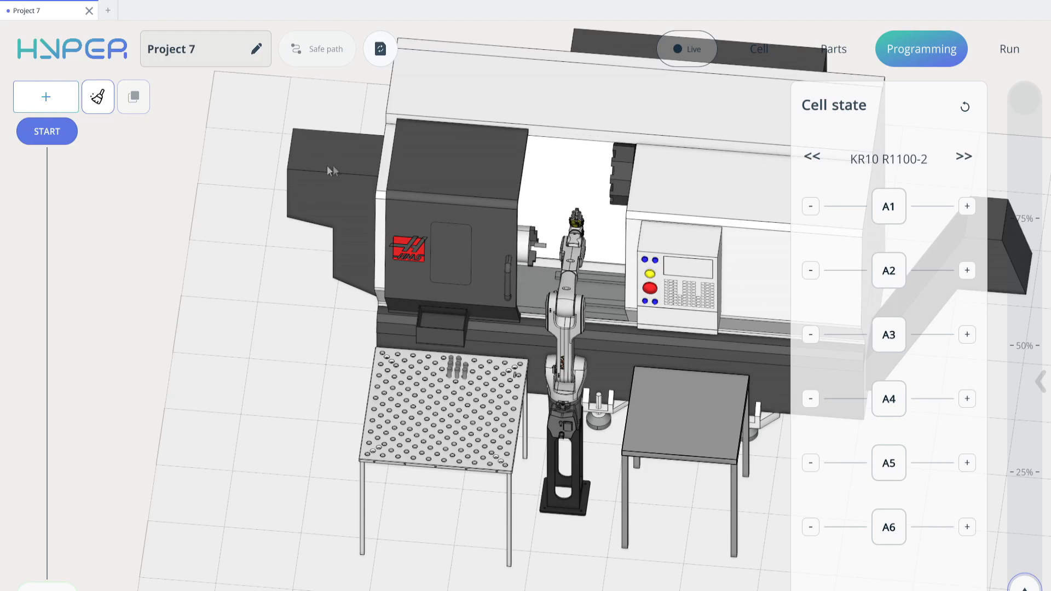
click(65, 111)
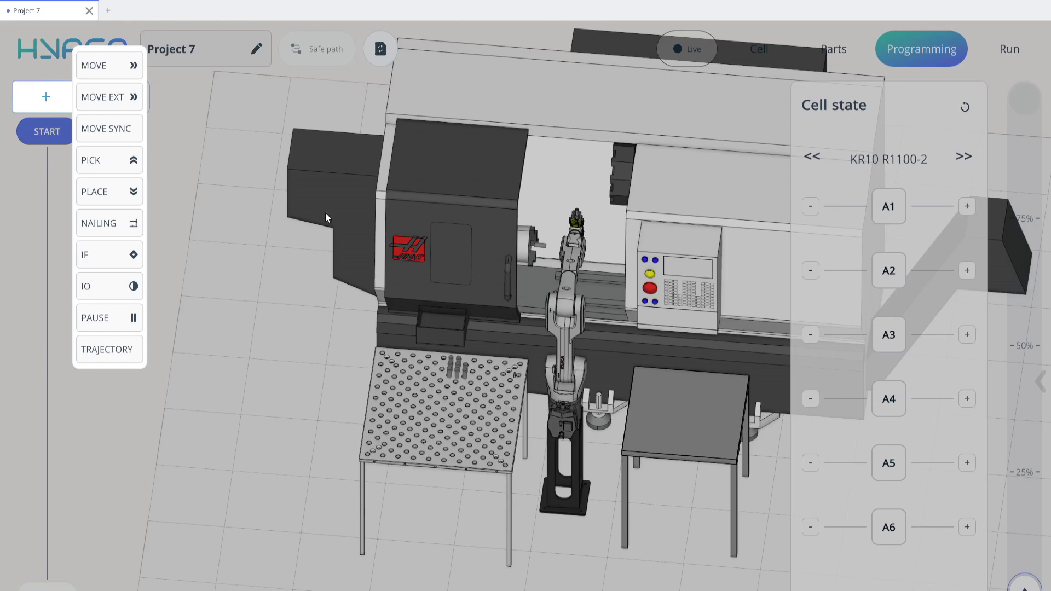
click(106, 161)
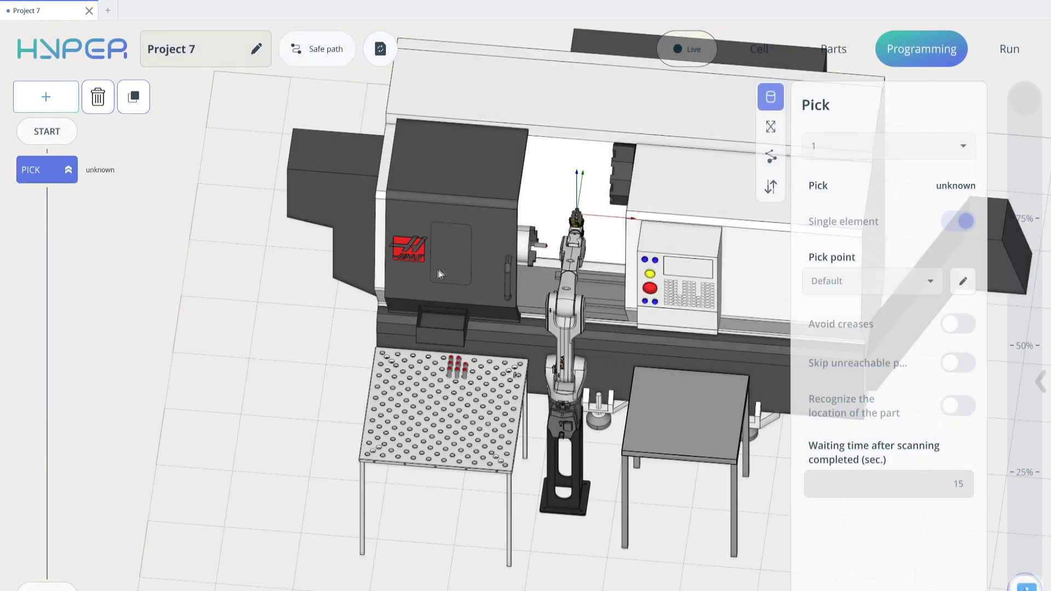
- Set the Pick to take the cylinders from the pattern and turn off single element
scroll(456, 362, up, 5)
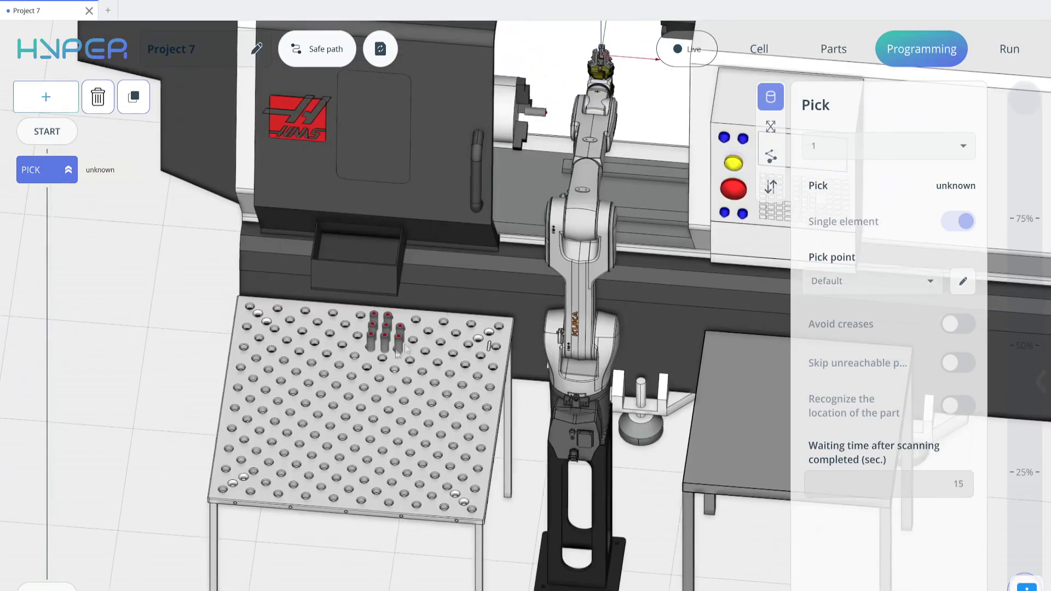
click(399, 334)
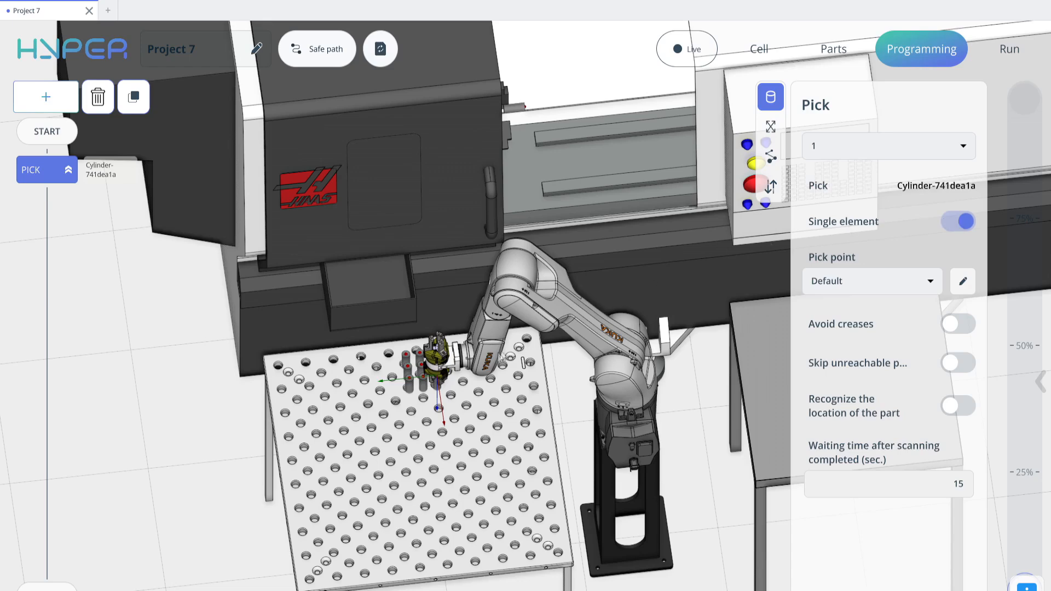
click(965, 222)
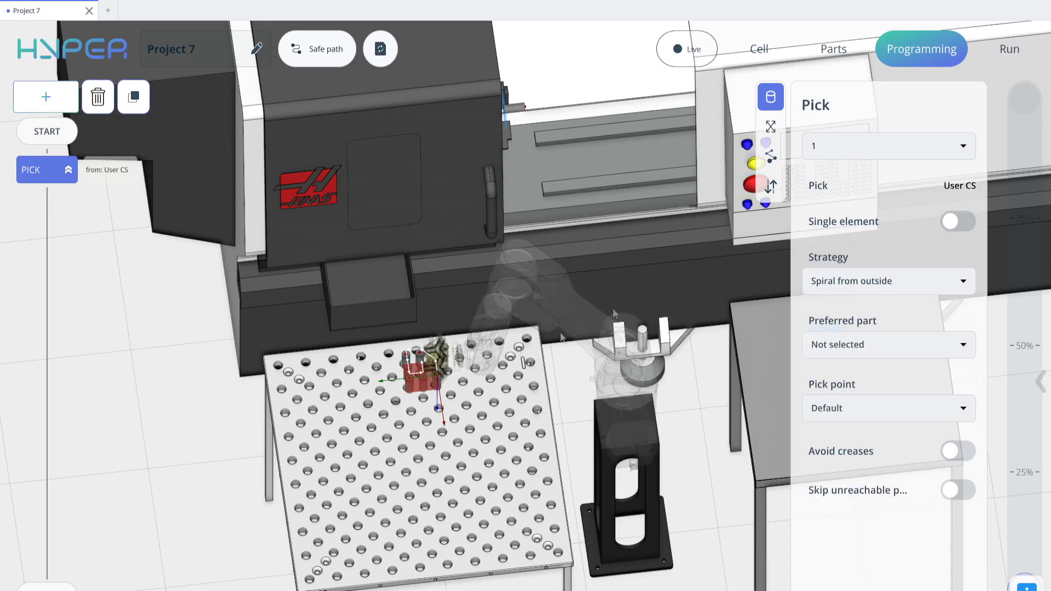
- Set the Pick strategy to Optimal
click(859, 282)
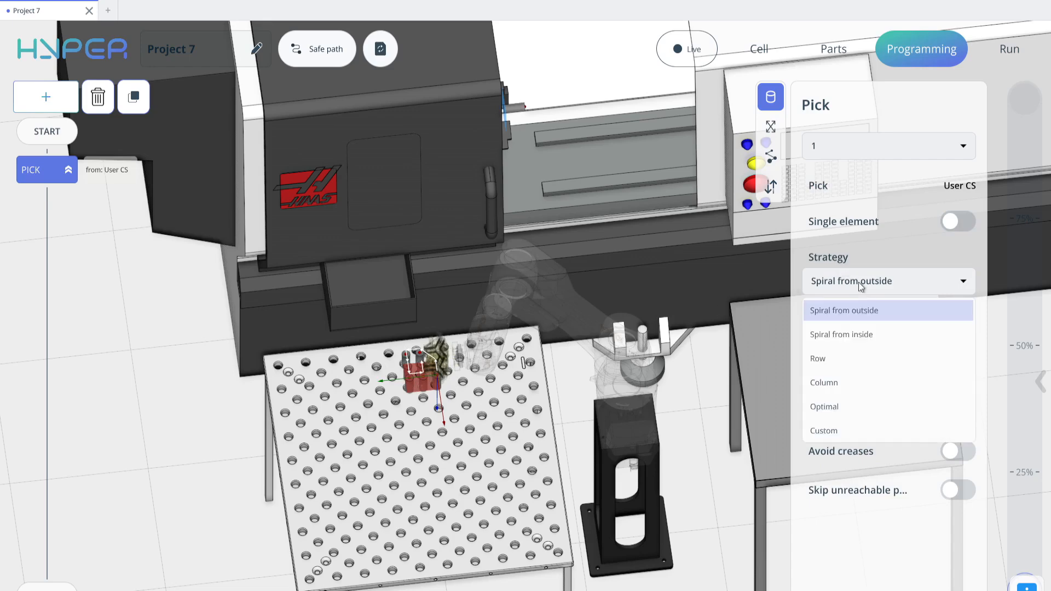
click(859, 382)
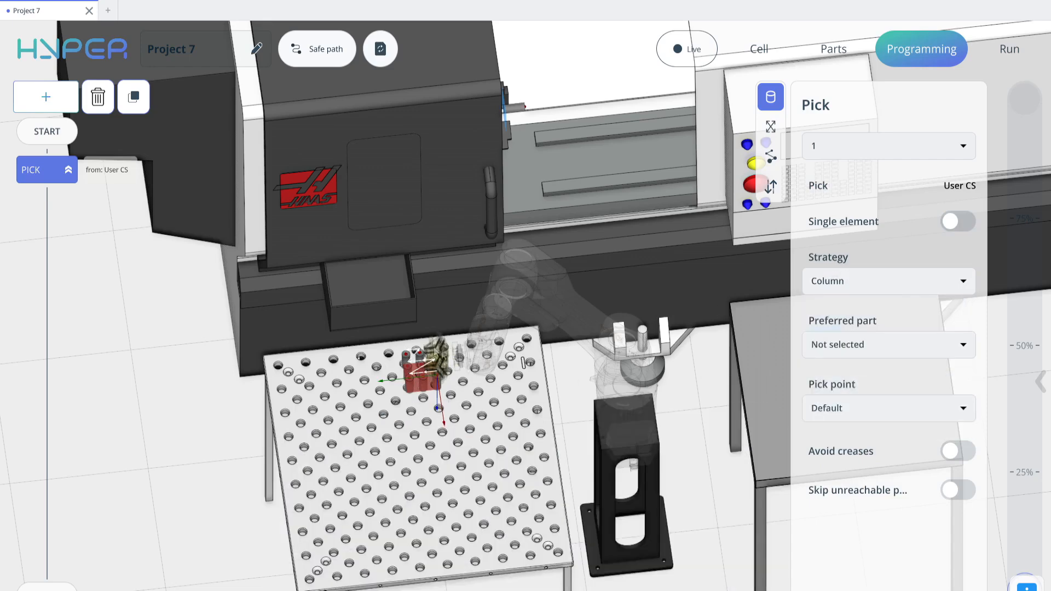
click(815, 281)
click(841, 404)
- Add a second Pick command and select it
middle_drag(469, 260, 452, 279)
scroll(452, 281, down, 2)
middle_drag(588, 313, 469, 297)
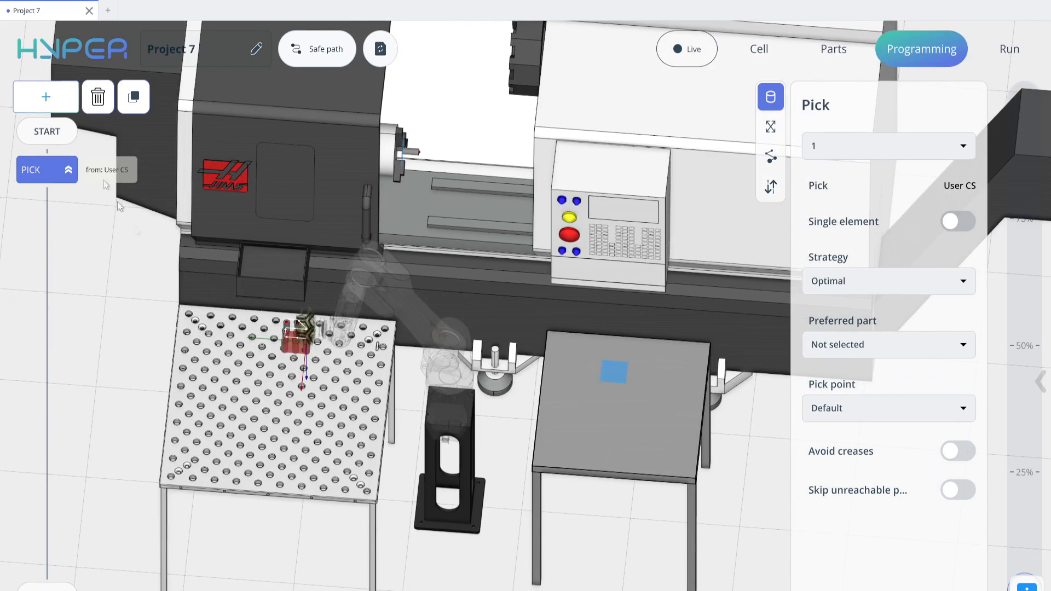
click(46, 97)
click(95, 162)
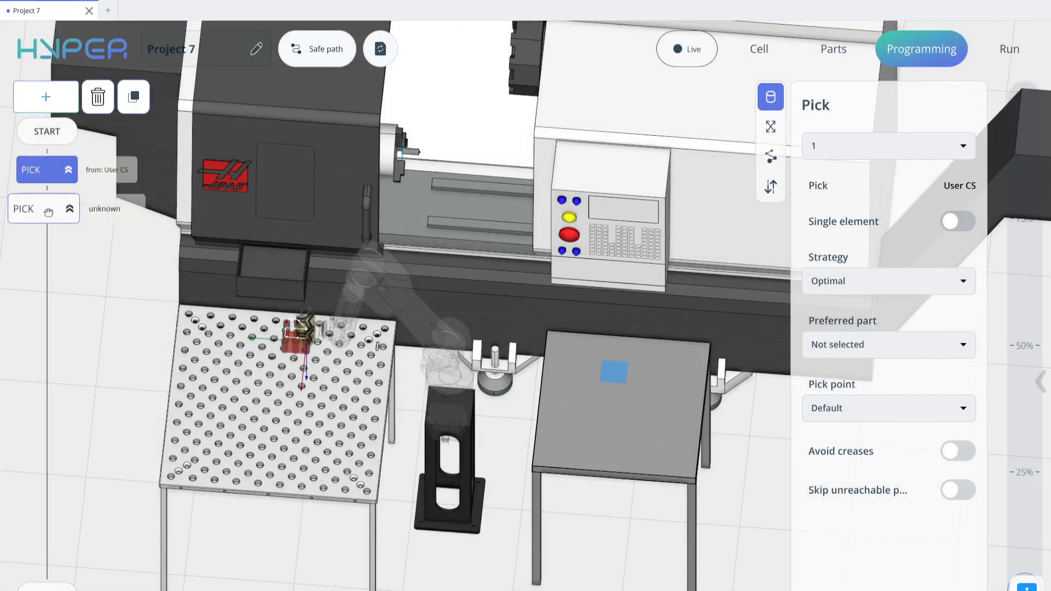
click(65, 214)
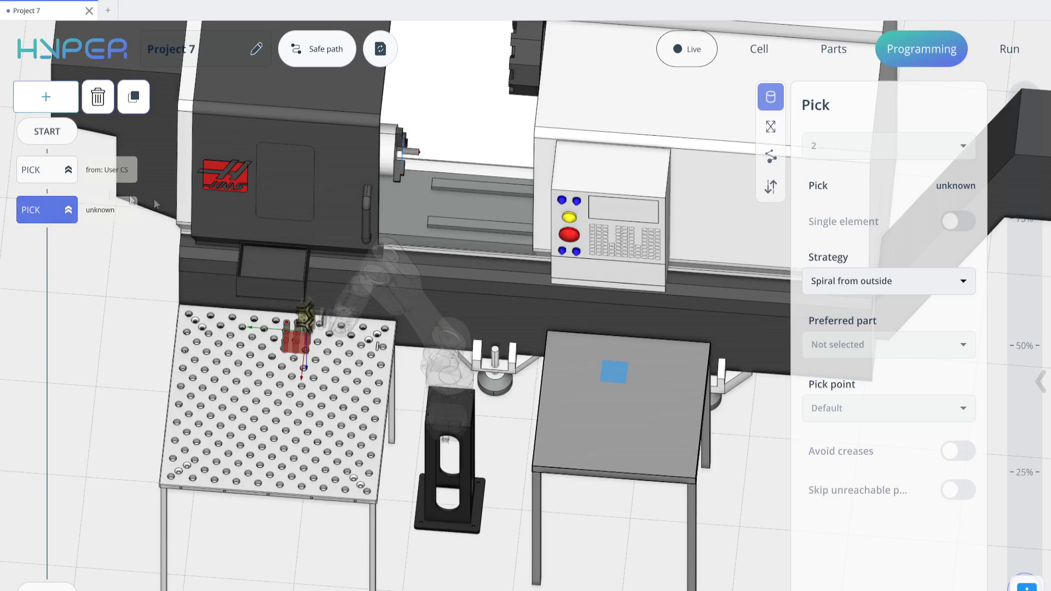
- Select the first Pick command and review its tray choice, keeping tray 1
click(63, 178)
click(847, 147)
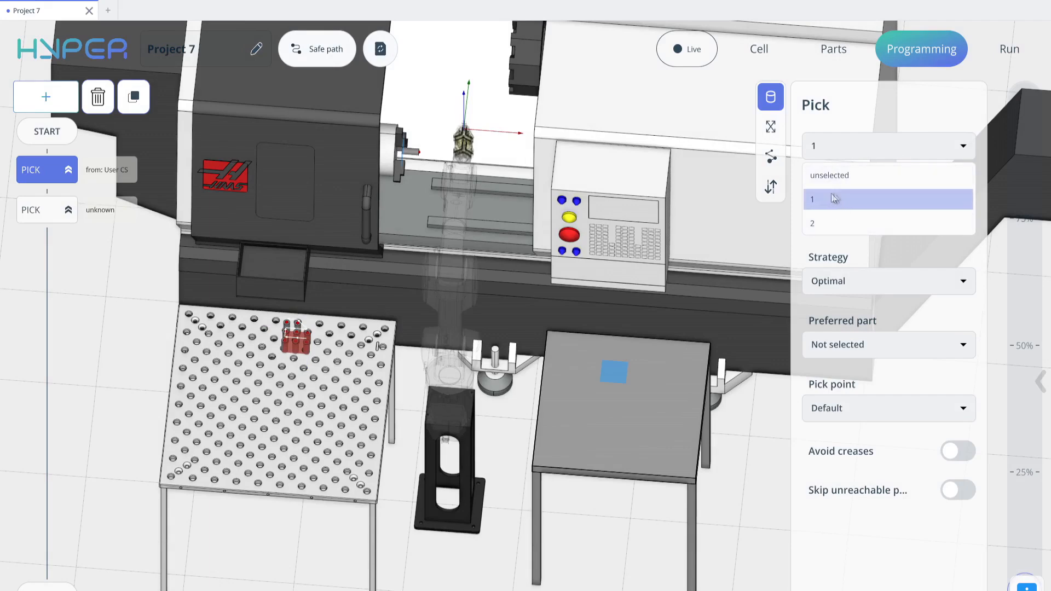
click(851, 203)
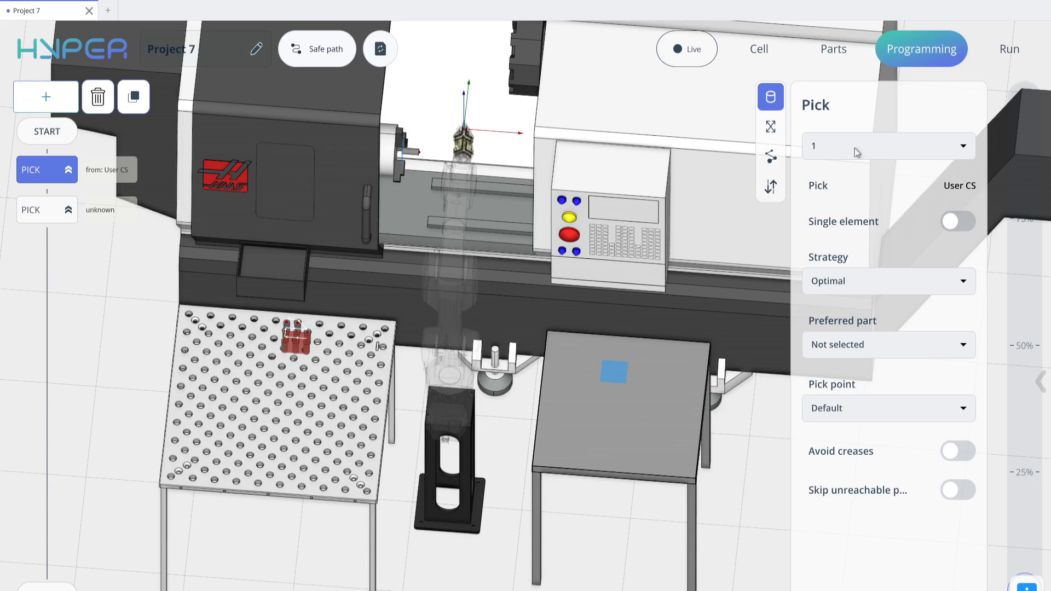
- Set the second Pick command to take parts from tray 2, the lathe
click(93, 210)
click(899, 153)
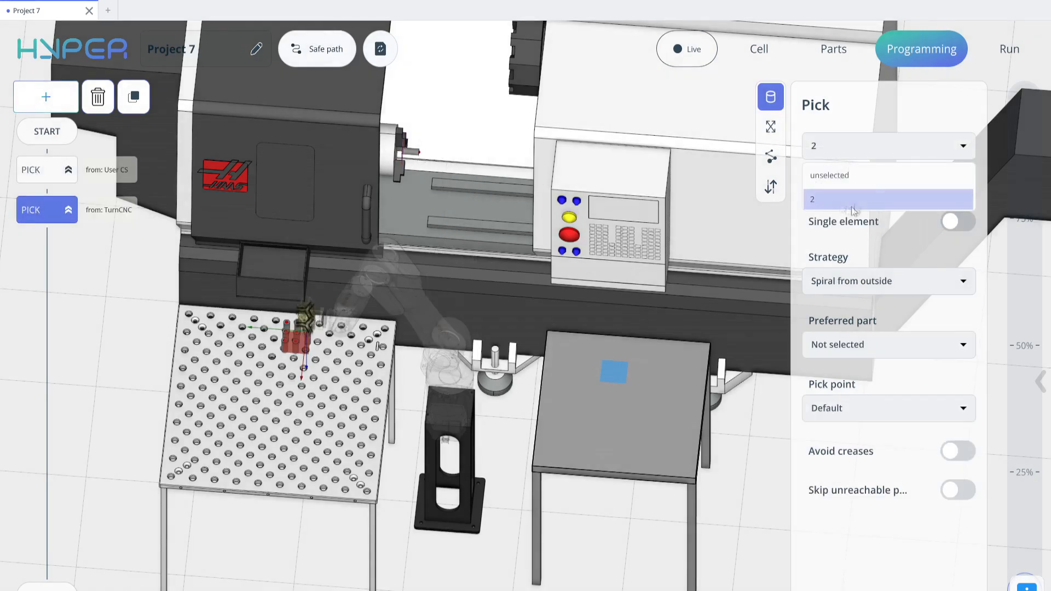
click(841, 200)
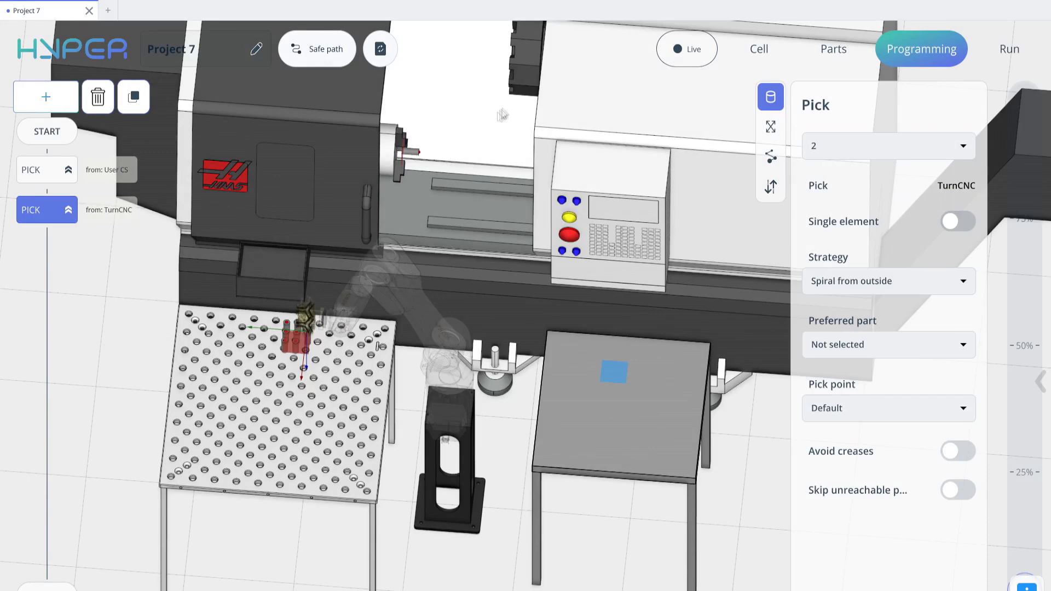
- Add a Place command and set it to place the part into the lathe chuck
click(64, 104)
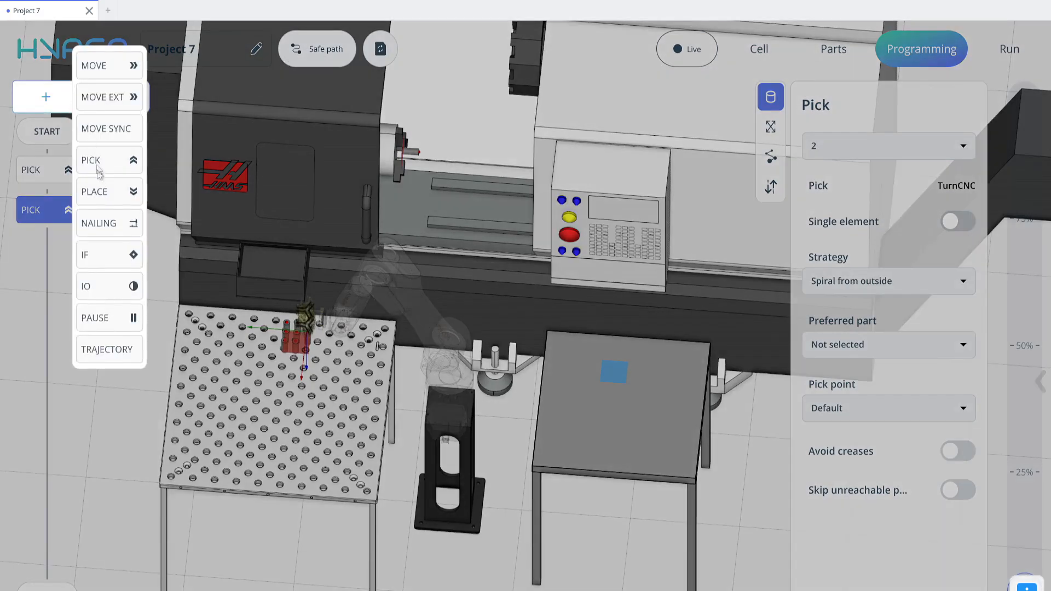
click(105, 191)
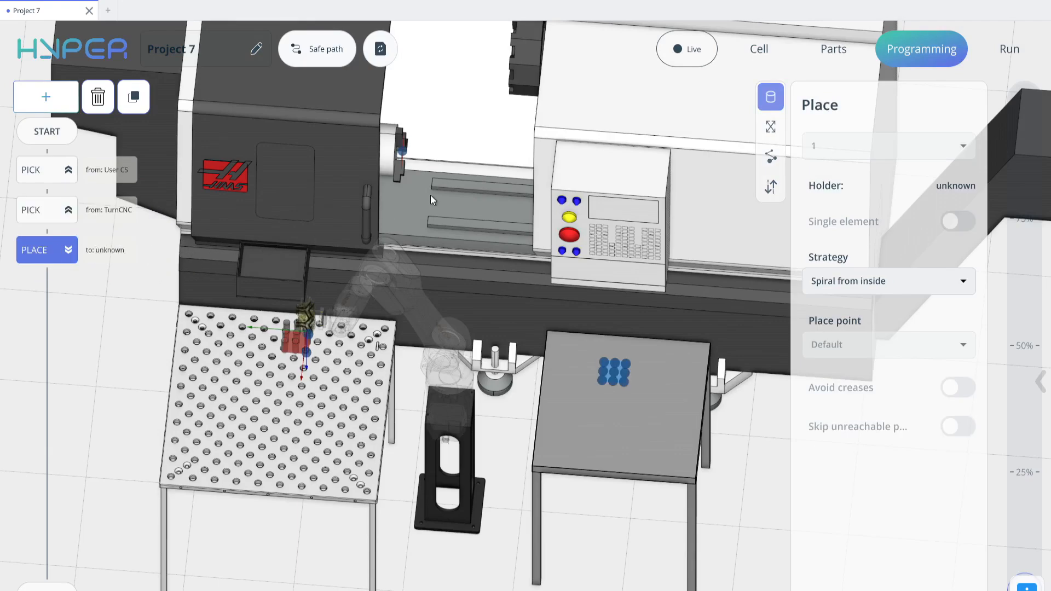
middle_drag(422, 190, 356, 195)
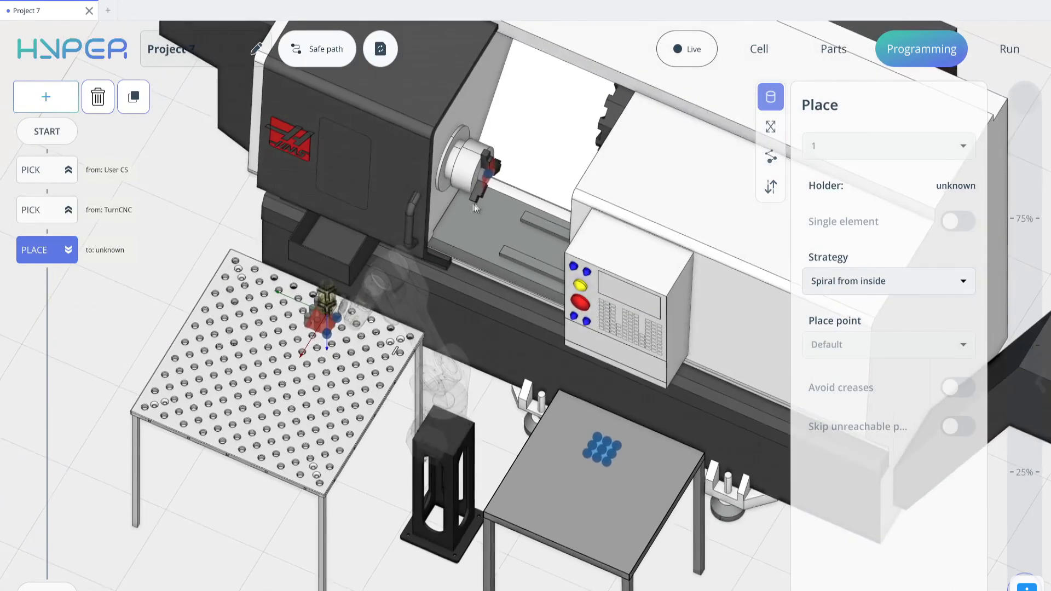
middle_drag(474, 208, 423, 244)
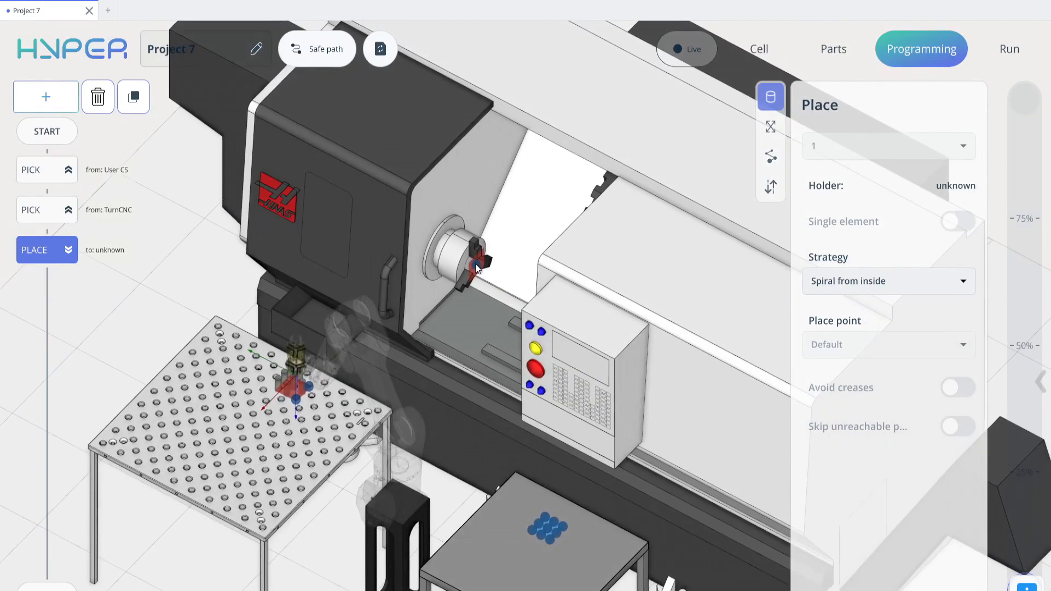
click(477, 268)
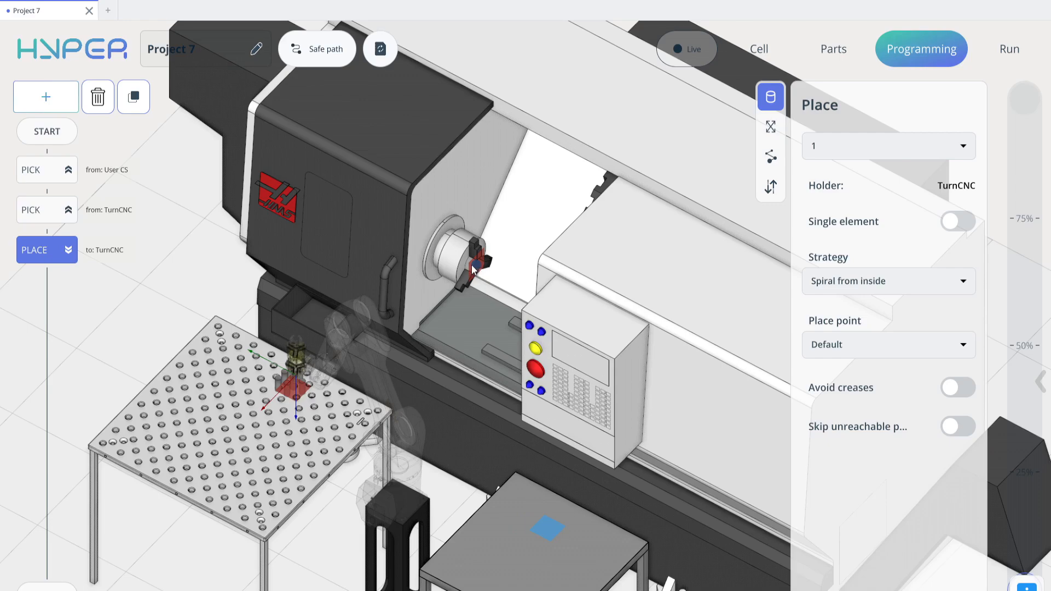
- Add a second Place command at the end of the program targeting the output table
click(46, 141)
click(46, 97)
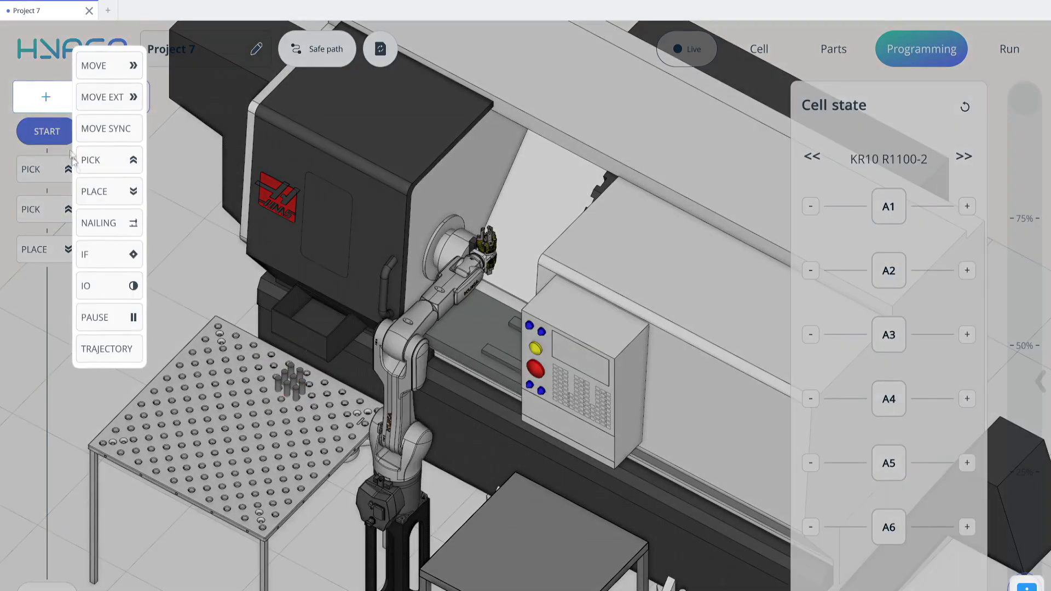
click(111, 192)
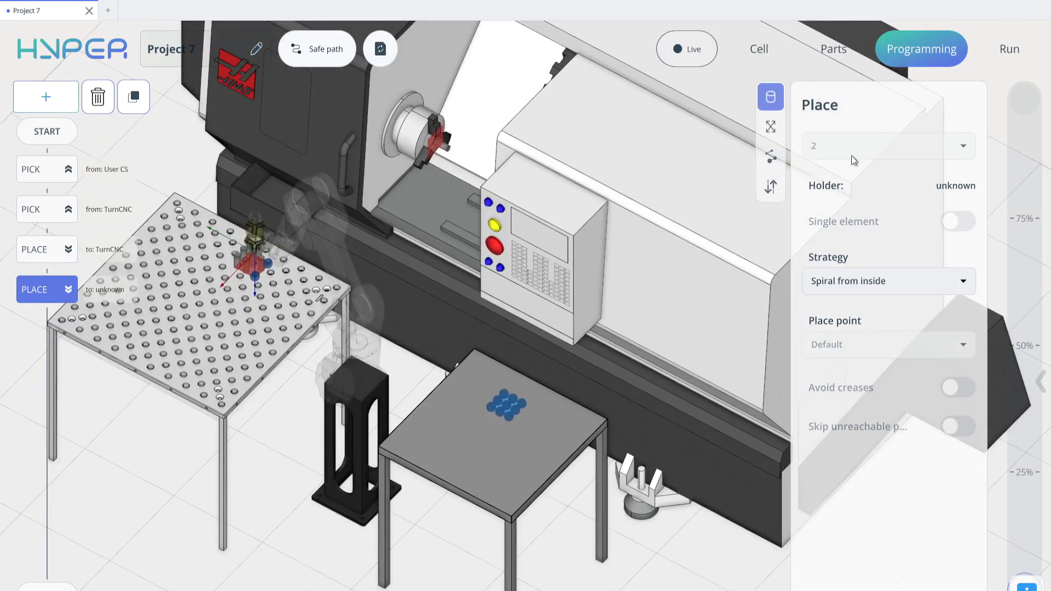
click(507, 407)
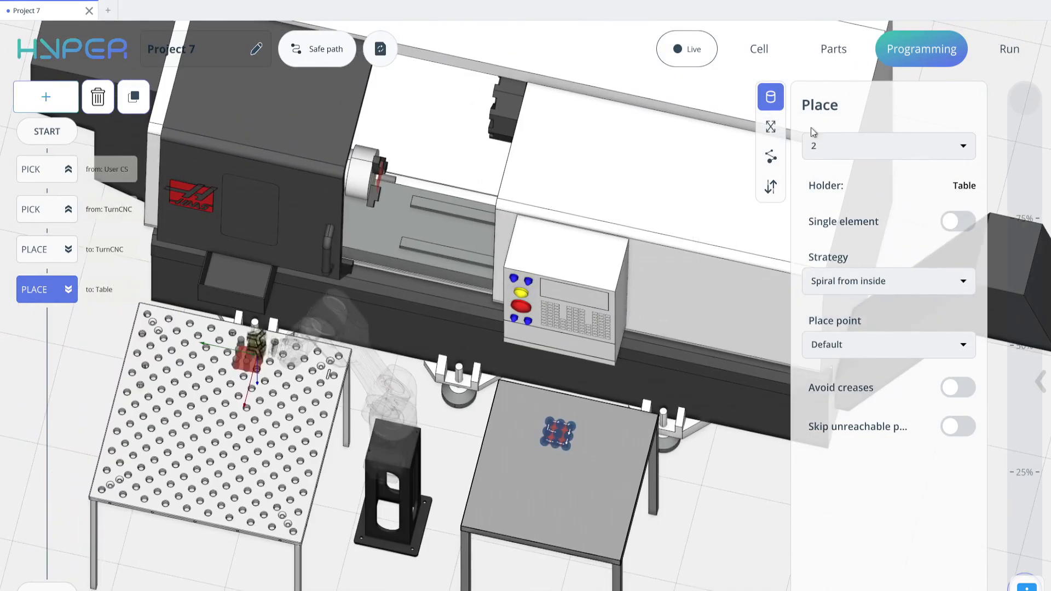
- Compute the program and play back the robot's simulated motion around the cell
click(382, 49)
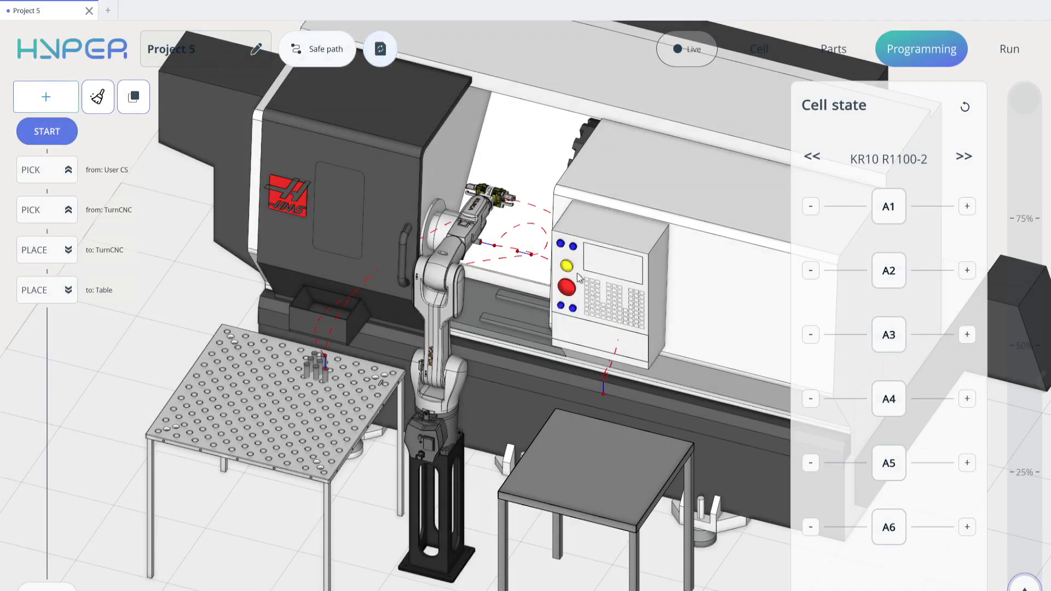
middle_drag(583, 274, 466, 313)
scroll(466, 317, down, 3)
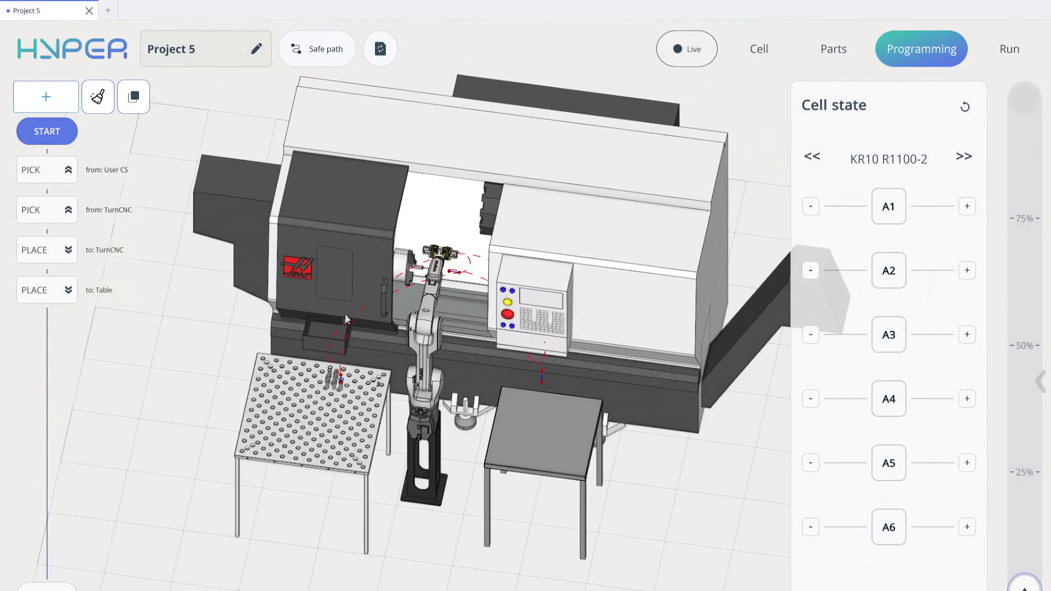
middle_drag(608, 300, 518, 359)
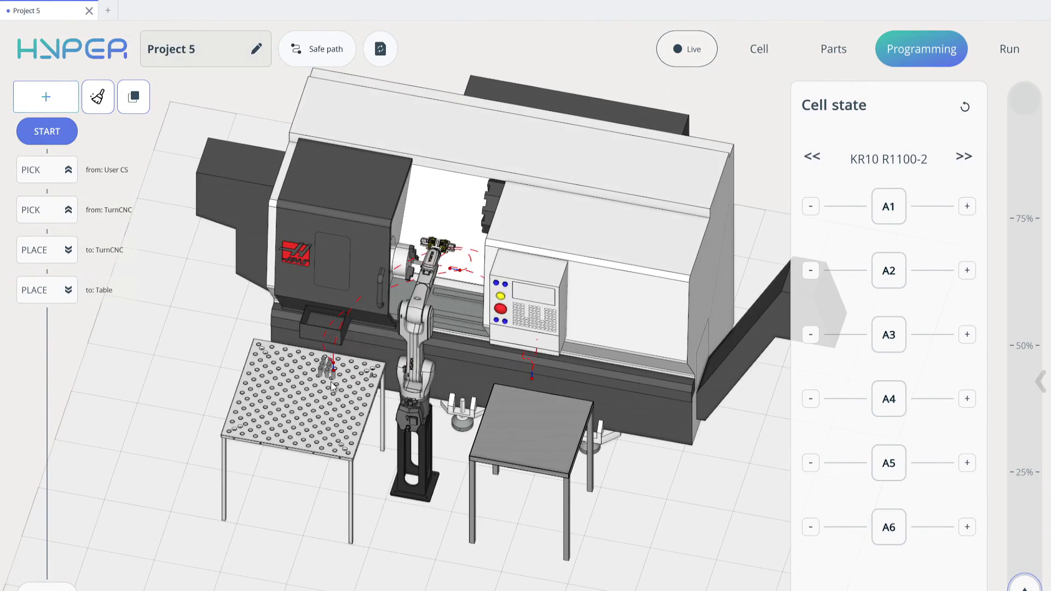
drag(1030, 584, 1020, 337)
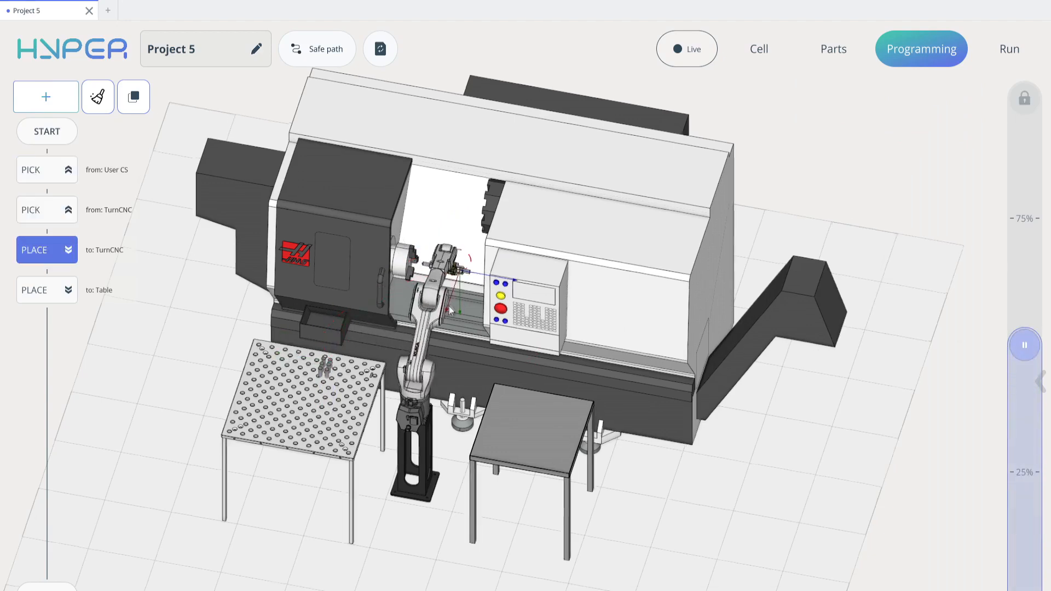
mouse_move(466, 304)
mouse_down()
mouse_move(544, 301)
mouse_move(465, 303)
mouse_up()
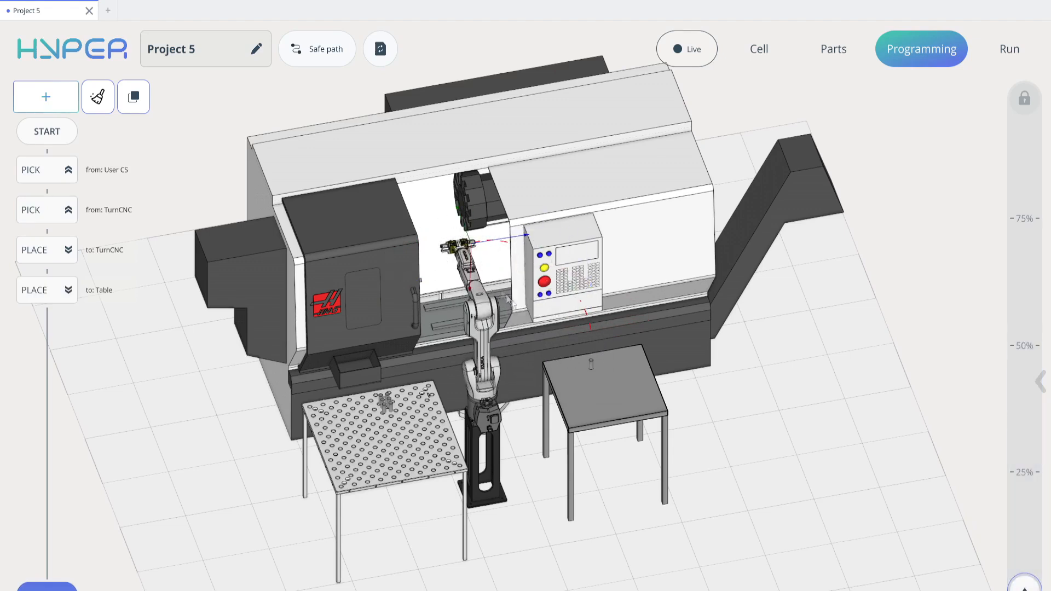
drag(517, 314, 434, 306)
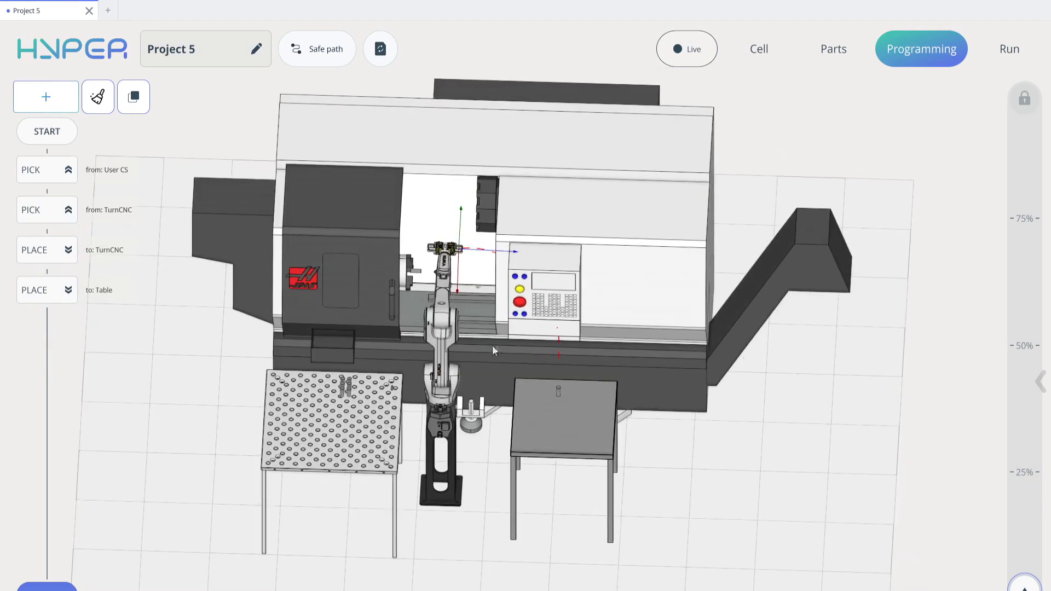
- Add an IF condition at the end of the program checking whether "User CS" is processed
click(47, 98)
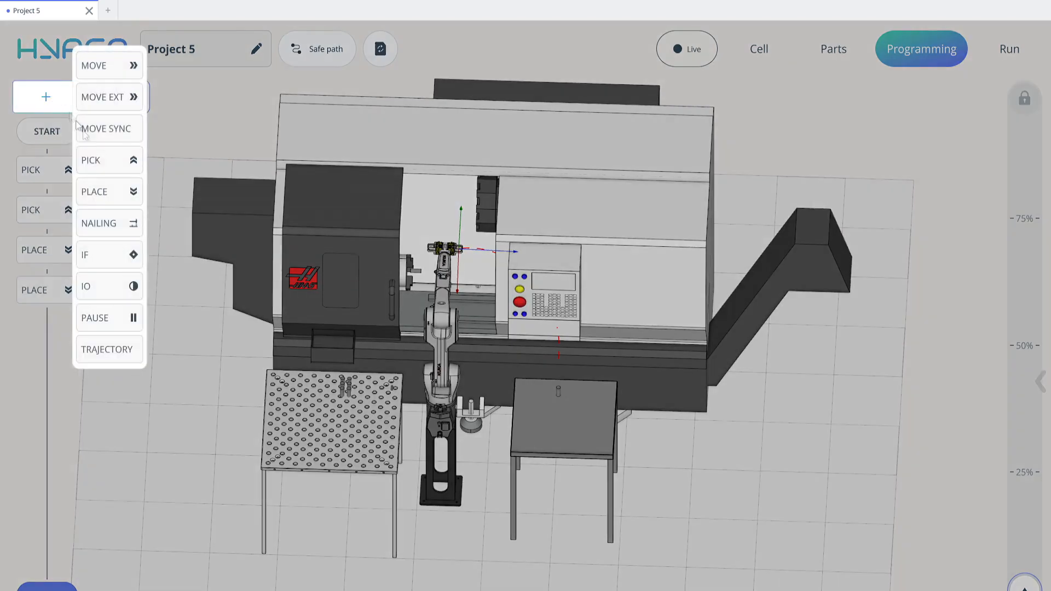
click(111, 255)
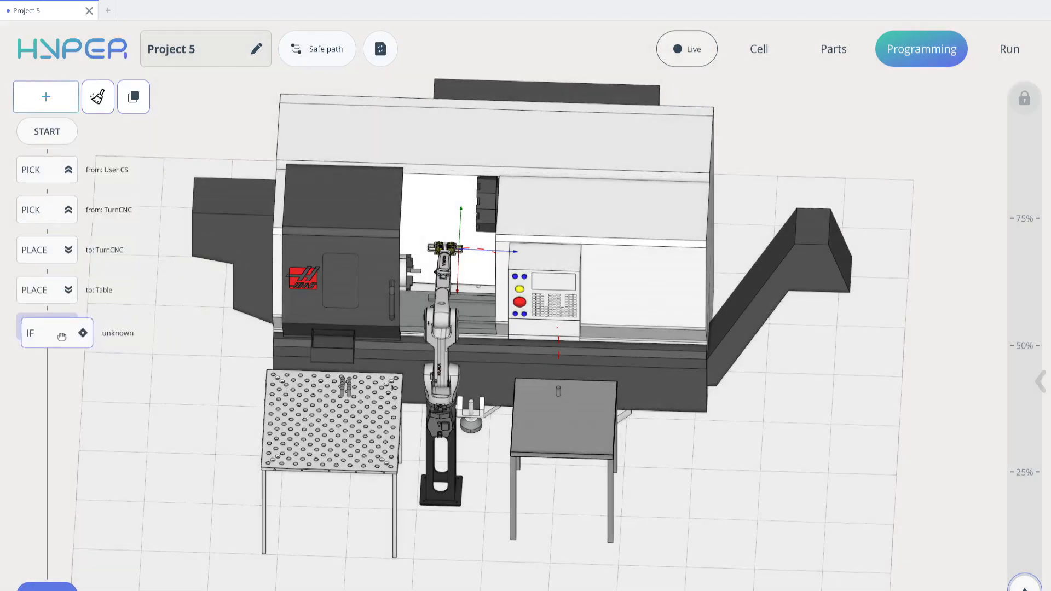
click(920, 167)
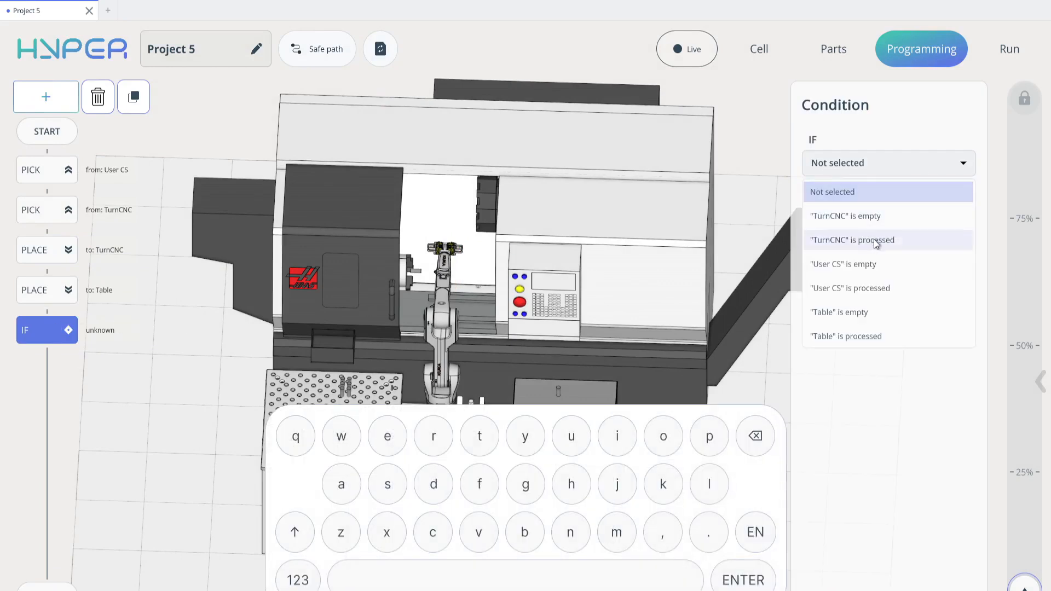
click(870, 286)
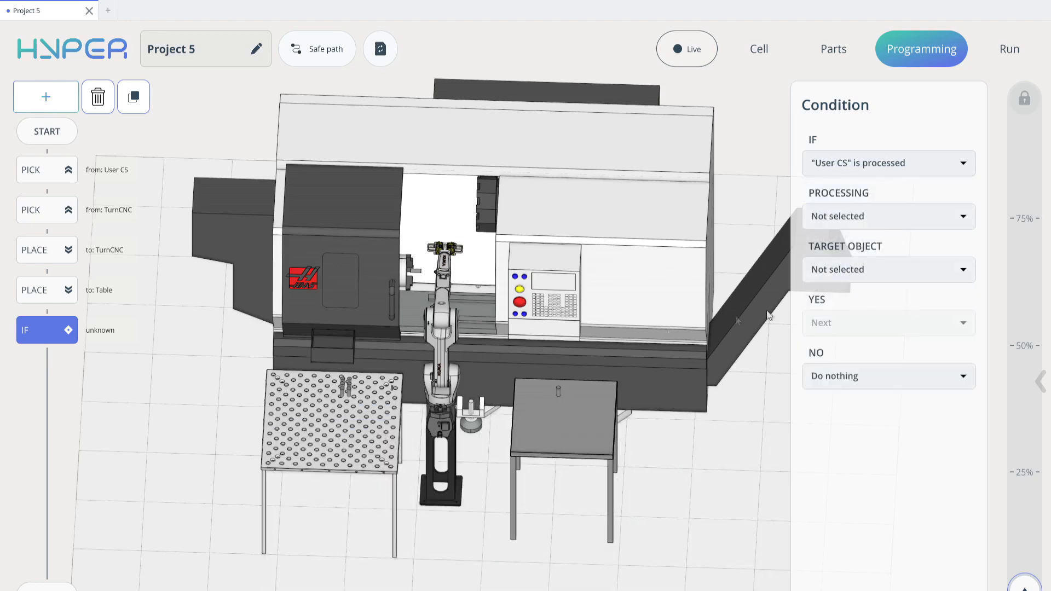
- Set the condition's processing to Process at "TurnCNC" with target object is processed "Cylinder"
click(912, 270)
click(844, 321)
click(871, 218)
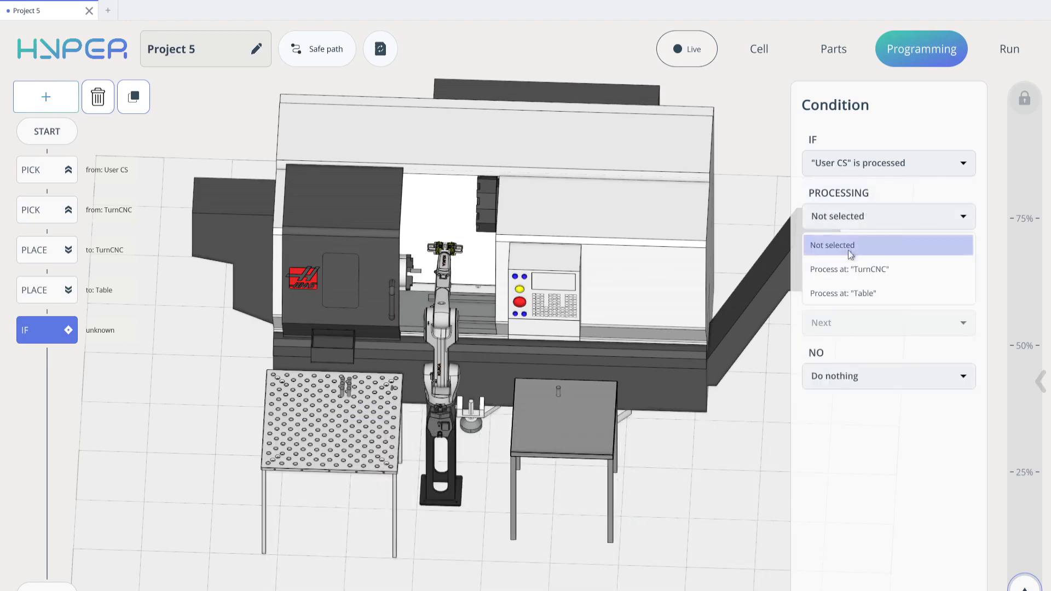
click(864, 270)
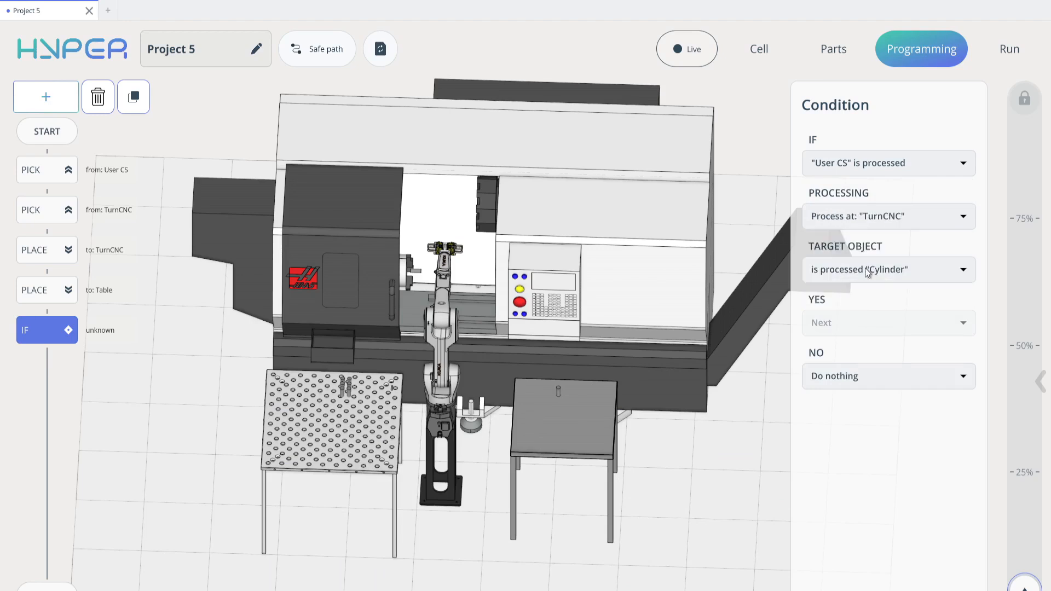
- Set the condition's NO branch to go to "Pick from: User CS"
click(852, 375)
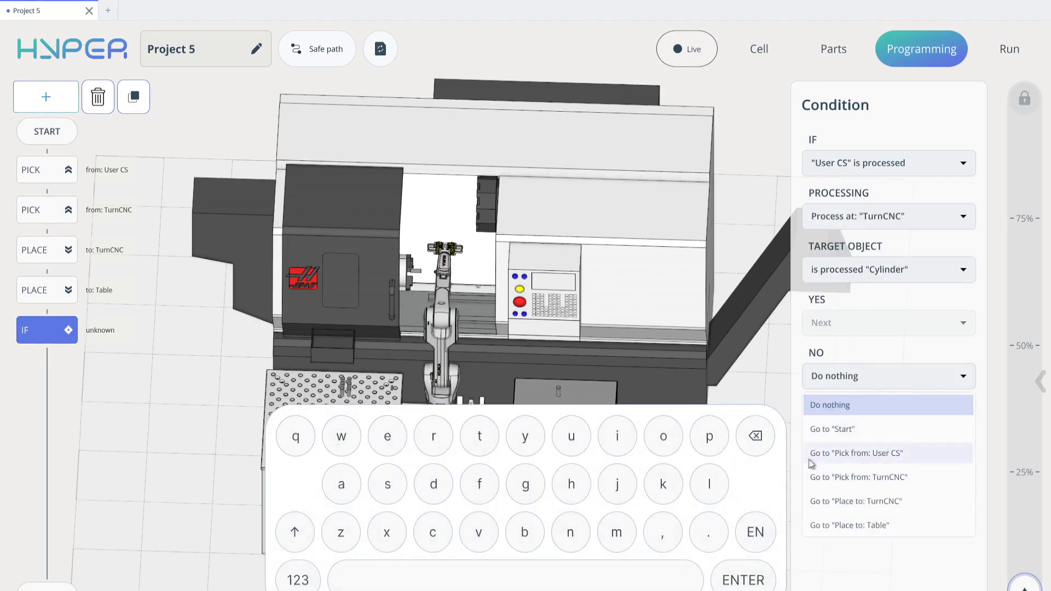
click(852, 463)
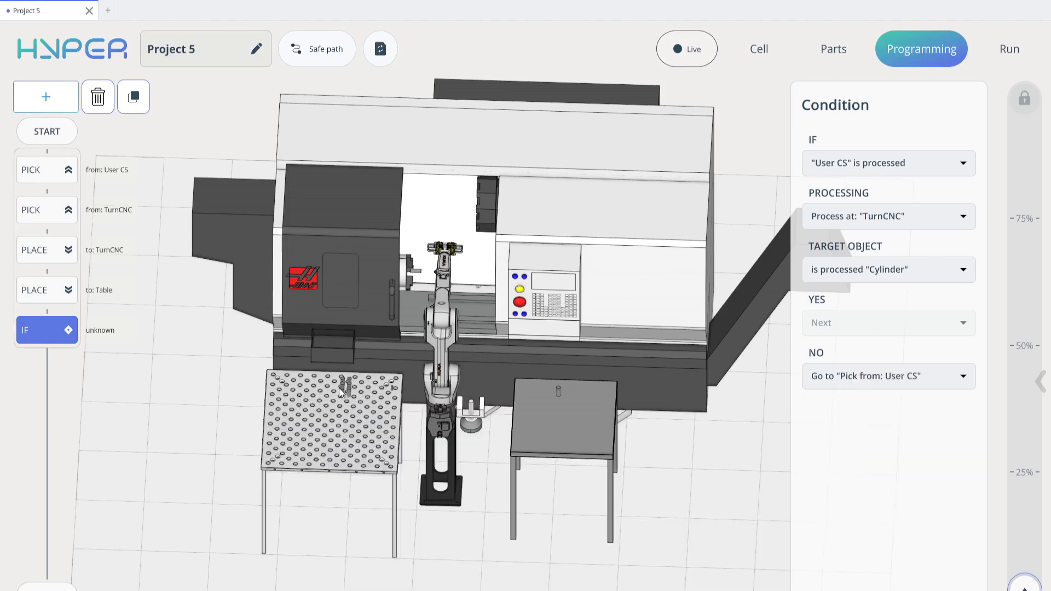
- Recompute the program and inspect the generated robot paths with the Safe path option
scroll(340, 392, up, 2)
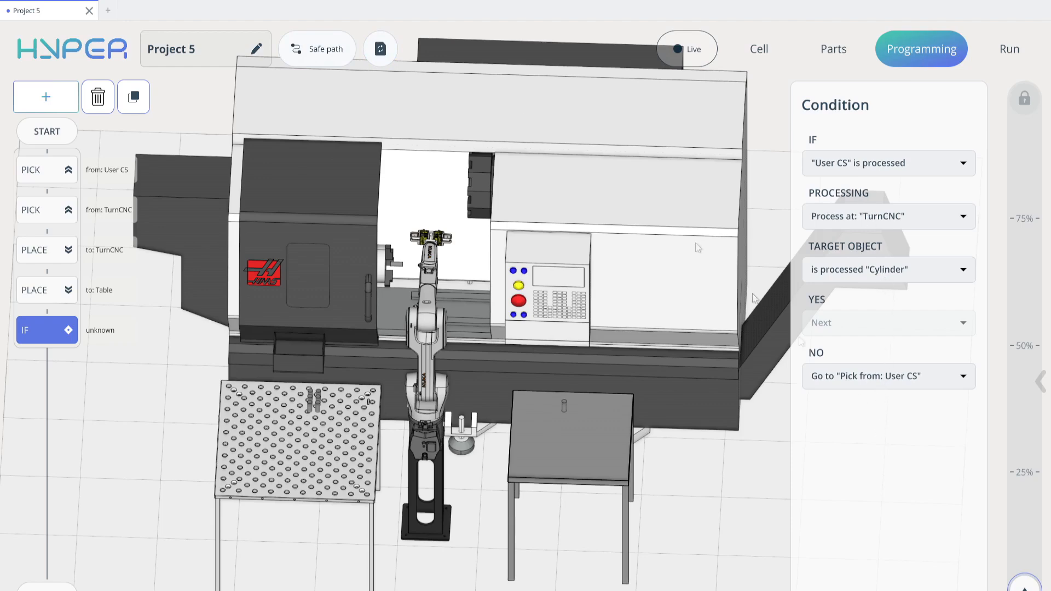
click(378, 52)
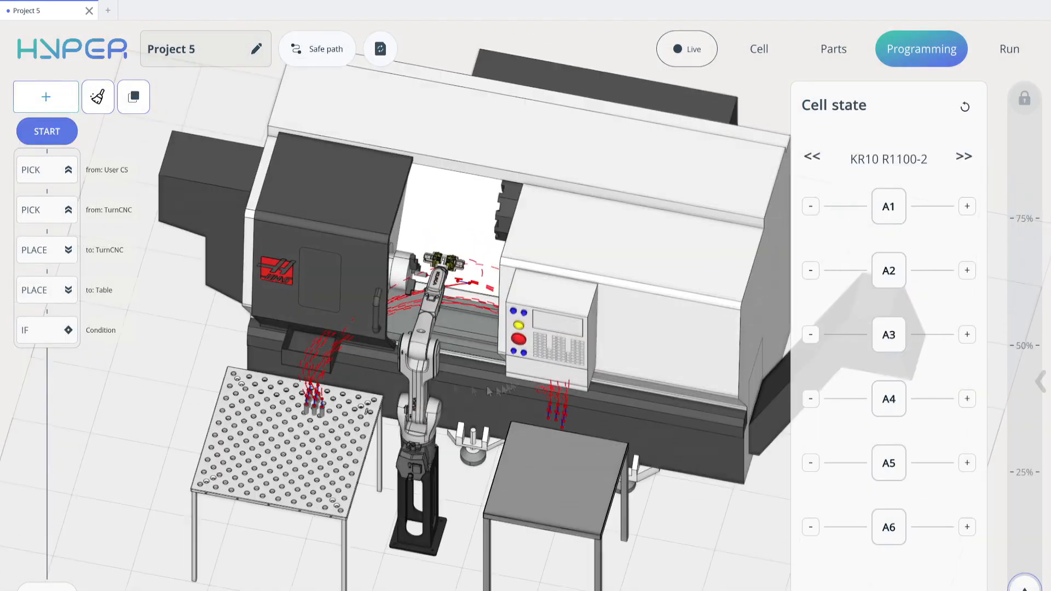
mouse_move(418, 353)
middle_down()
mouse_move(462, 322)
mouse_move(423, 335)
mouse_move(424, 346)
middle_up()
middle_drag(437, 303, 467, 302)
click(296, 50)
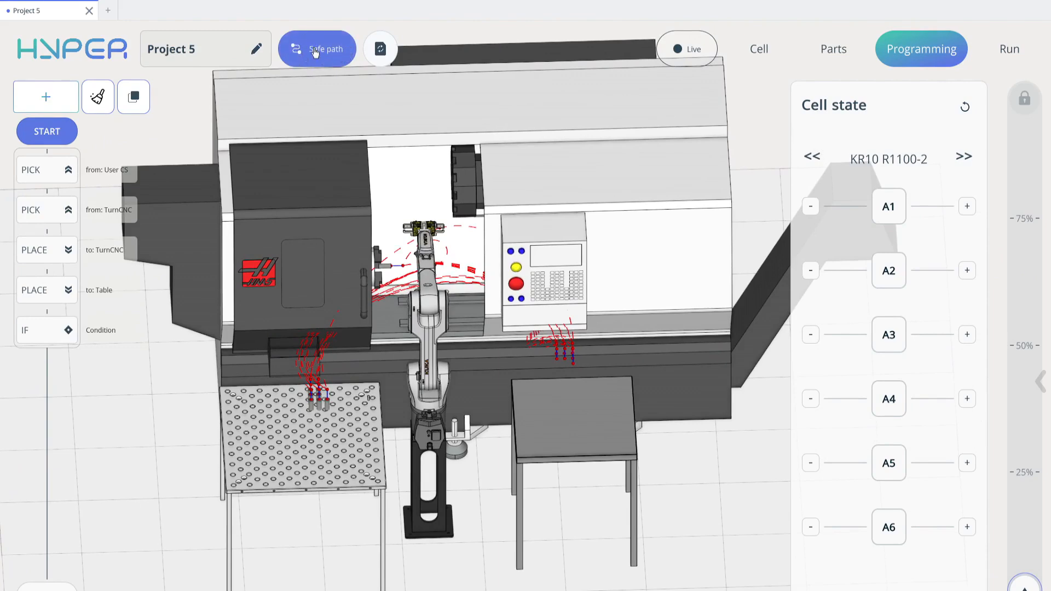
click(316, 50)
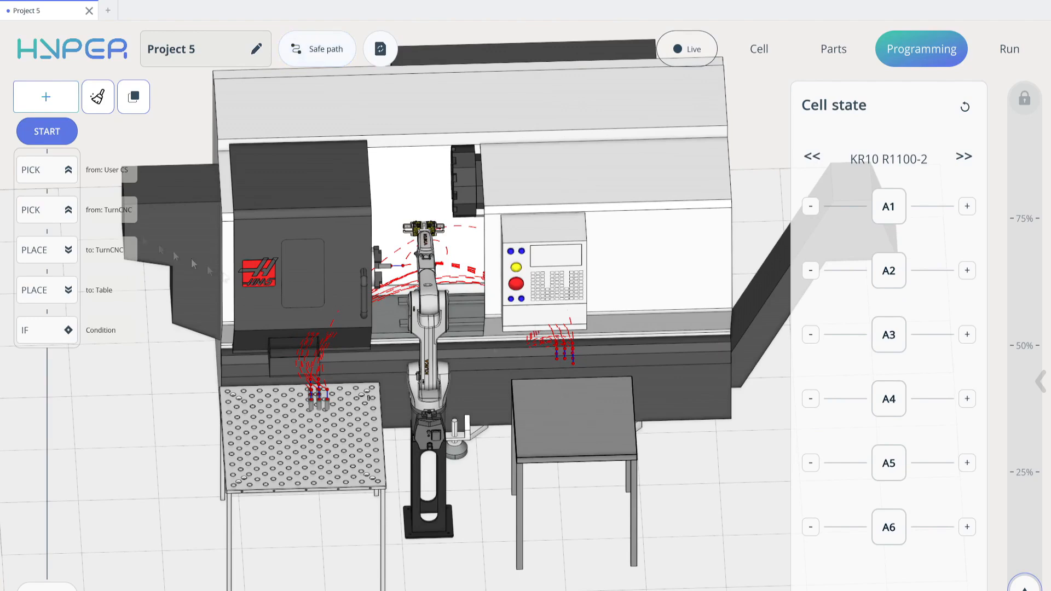
- Review the collision-avoidance settings of both Pick and both Place commands
click(55, 178)
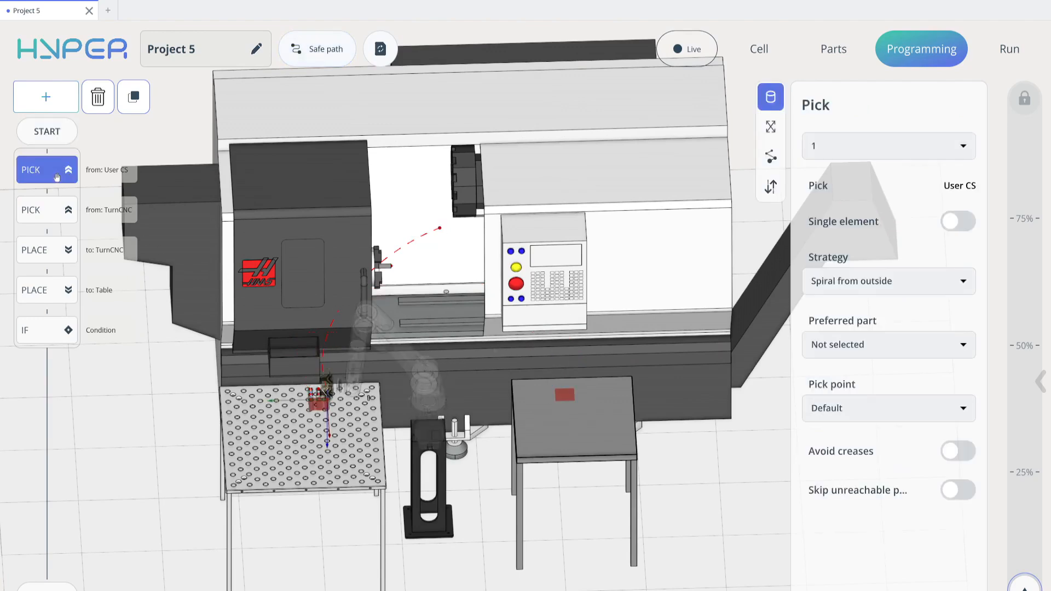
click(771, 156)
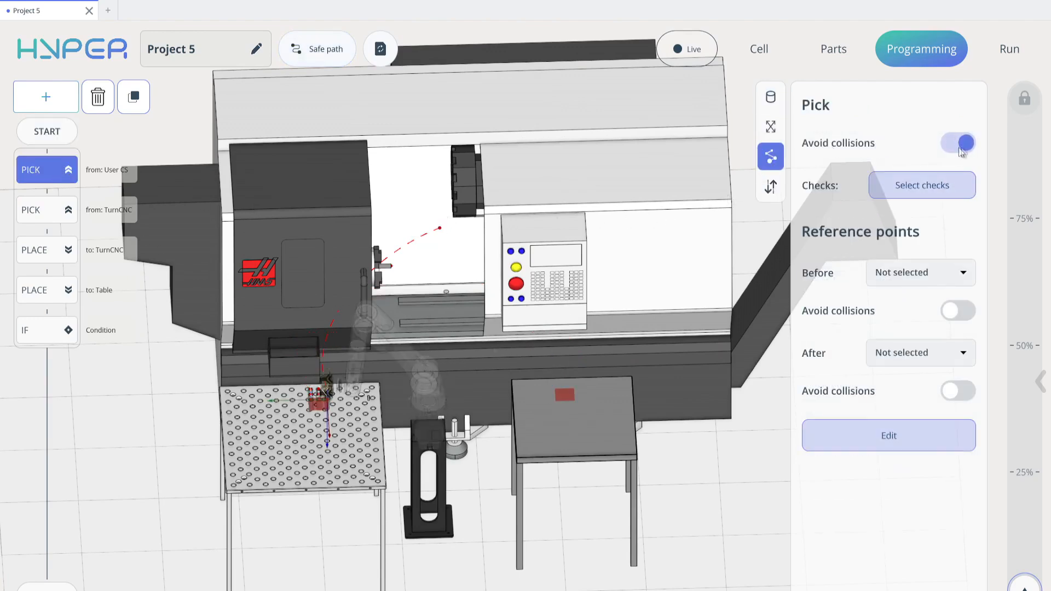
click(46, 210)
click(773, 159)
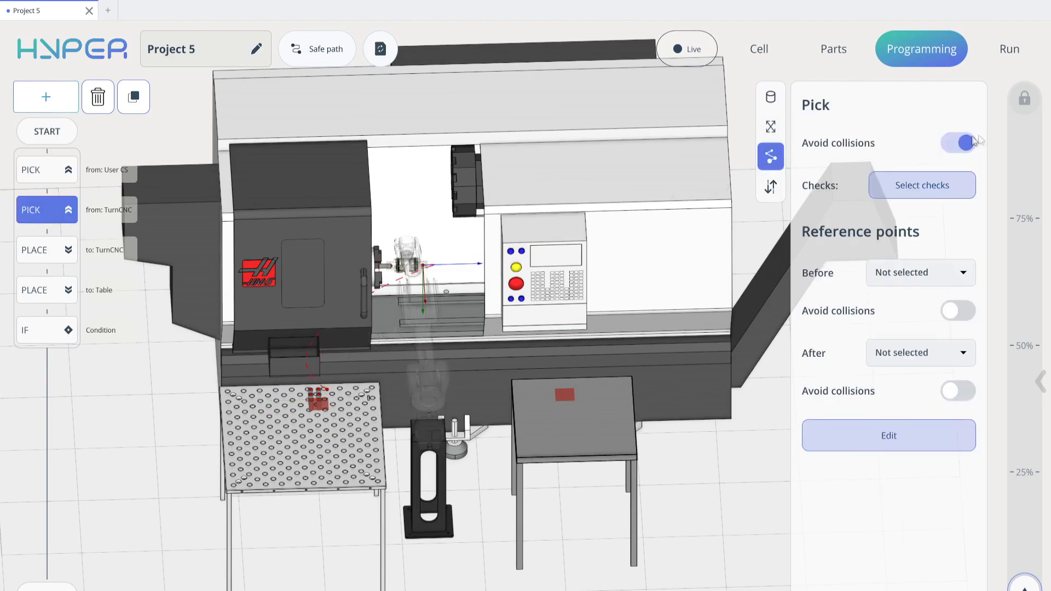
click(61, 256)
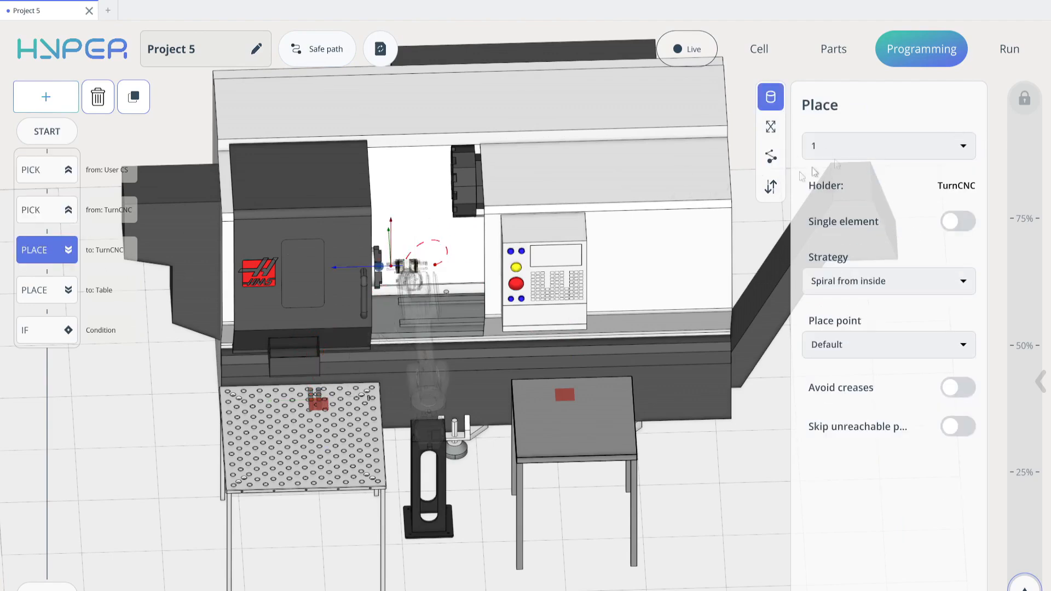
click(771, 157)
click(17, 296)
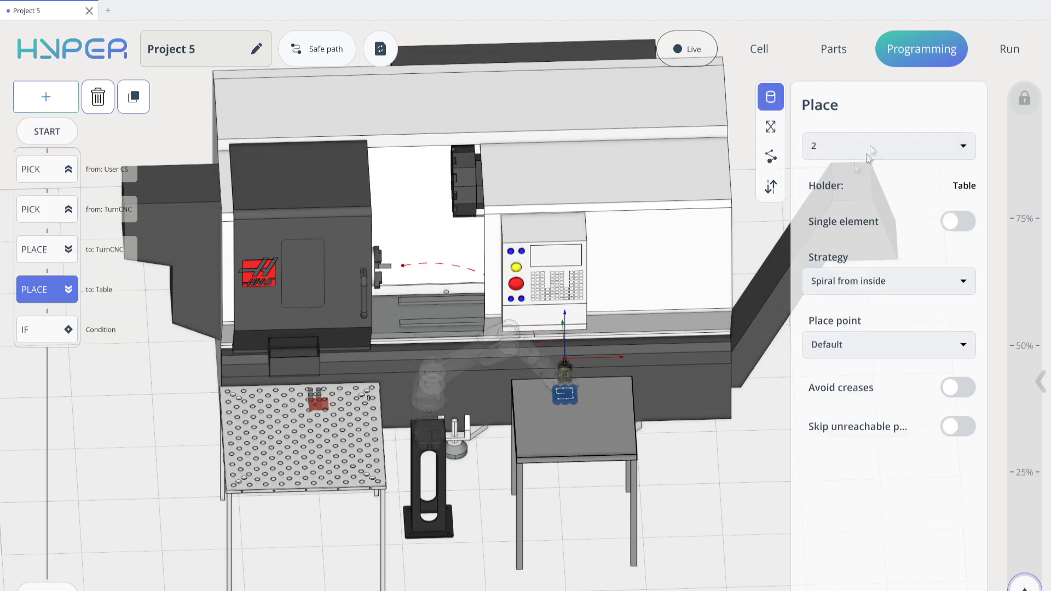
click(772, 159)
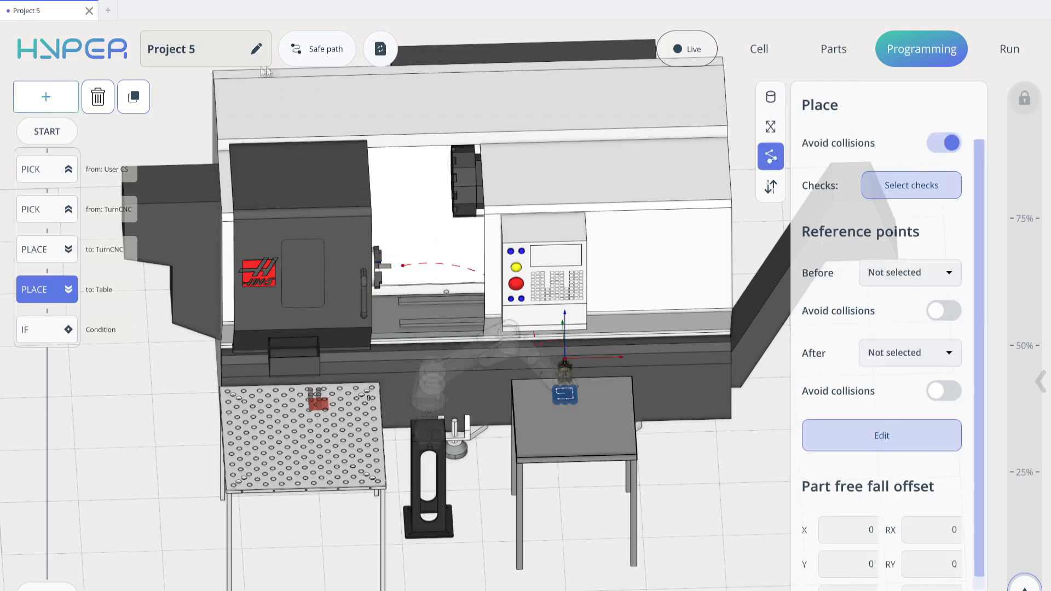
click(41, 141)
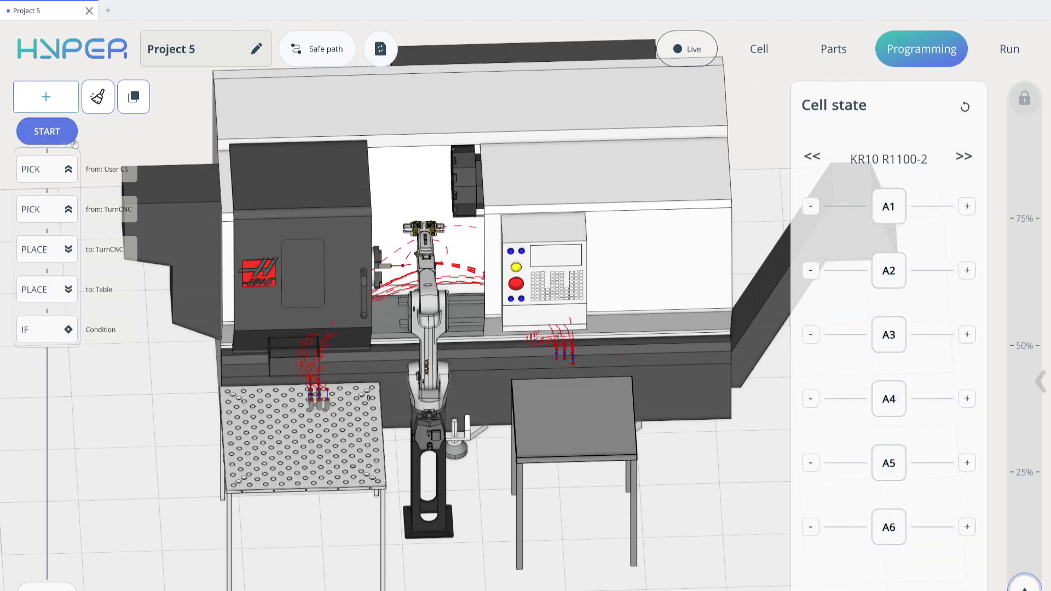
- Recompute the program with the Safe path option and inspect the generated trajectories around the lathe
click(325, 51)
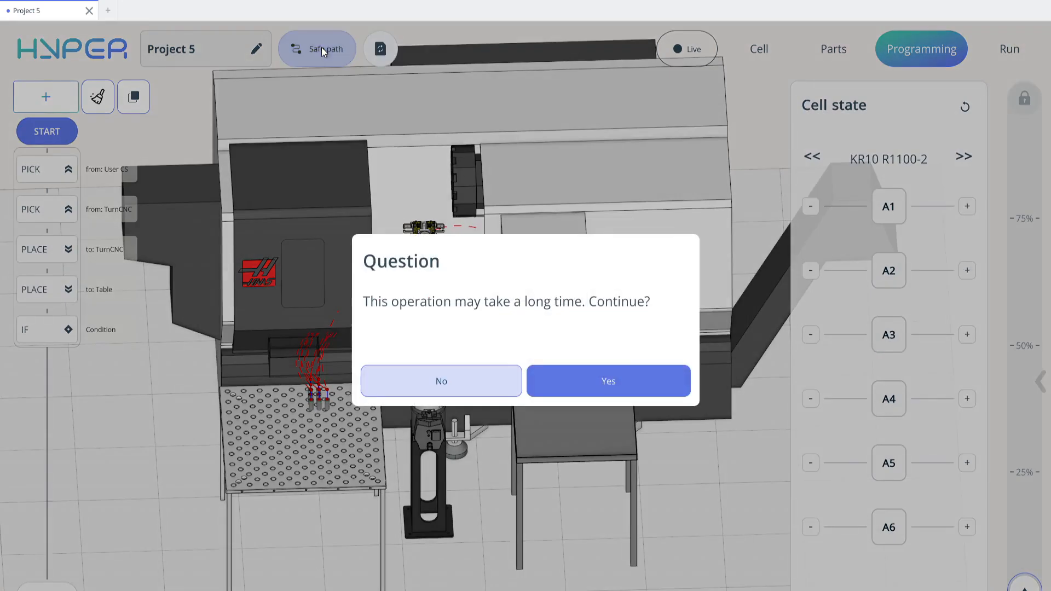
click(610, 382)
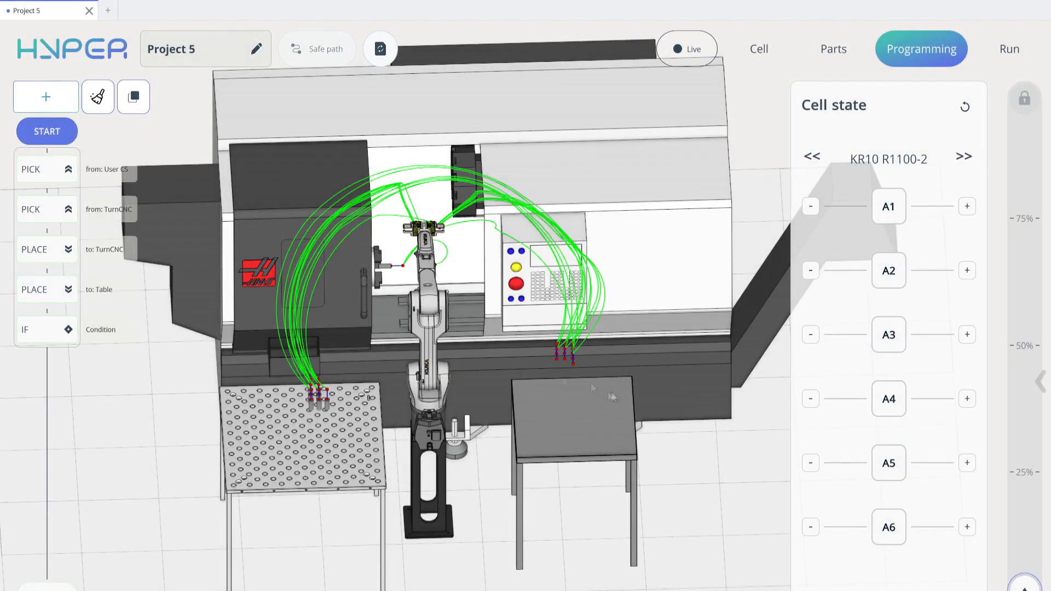
middle_drag(405, 337, 430, 235)
middle_drag(550, 372, 510, 237)
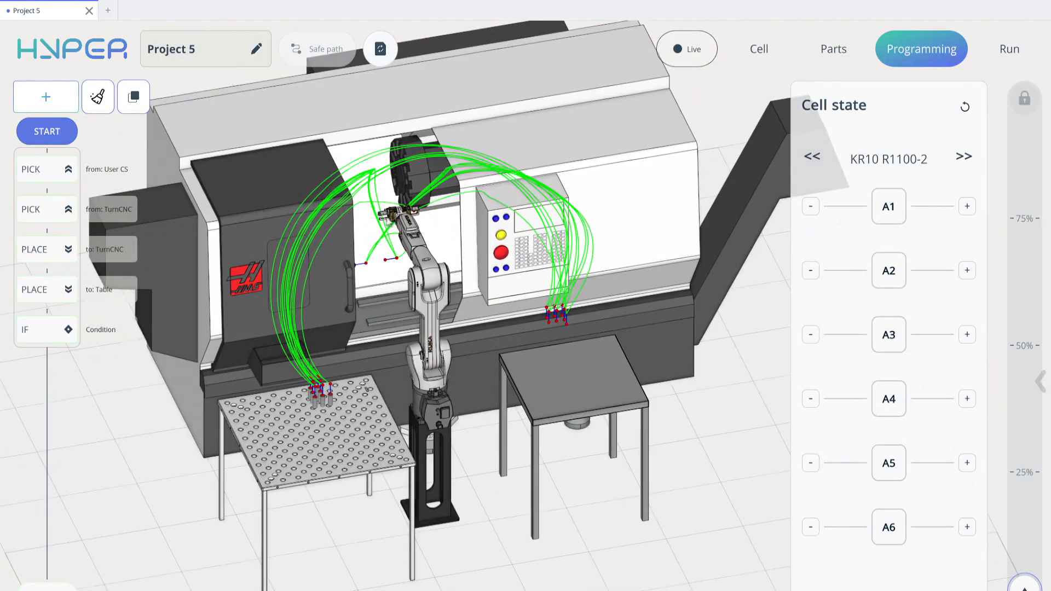
mouse_move(438, 306)
middle_down()
mouse_move(539, 309)
mouse_move(436, 300)
middle_up()
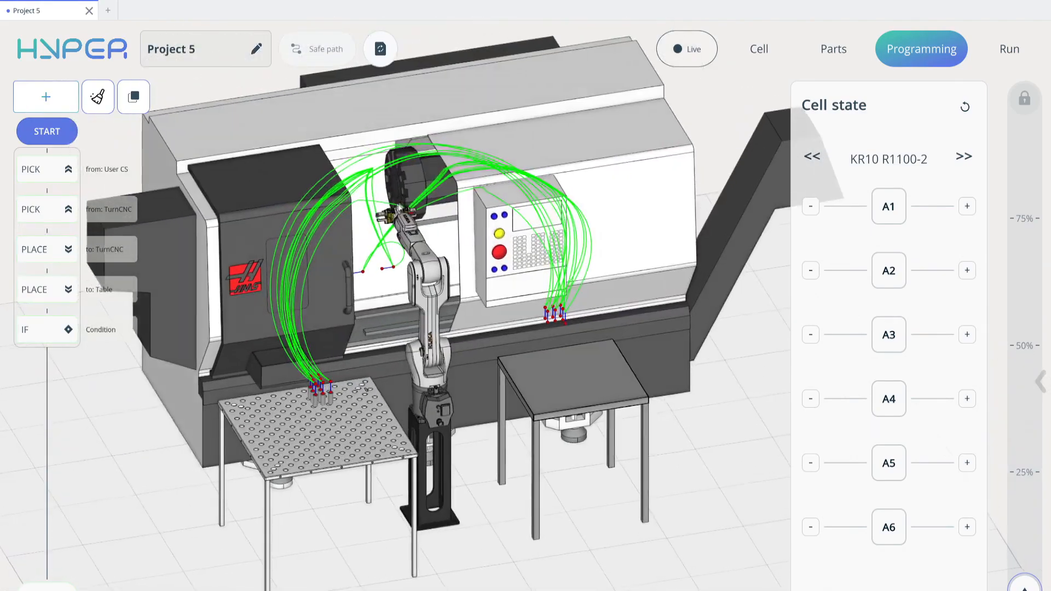
scroll(425, 365, up, 3)
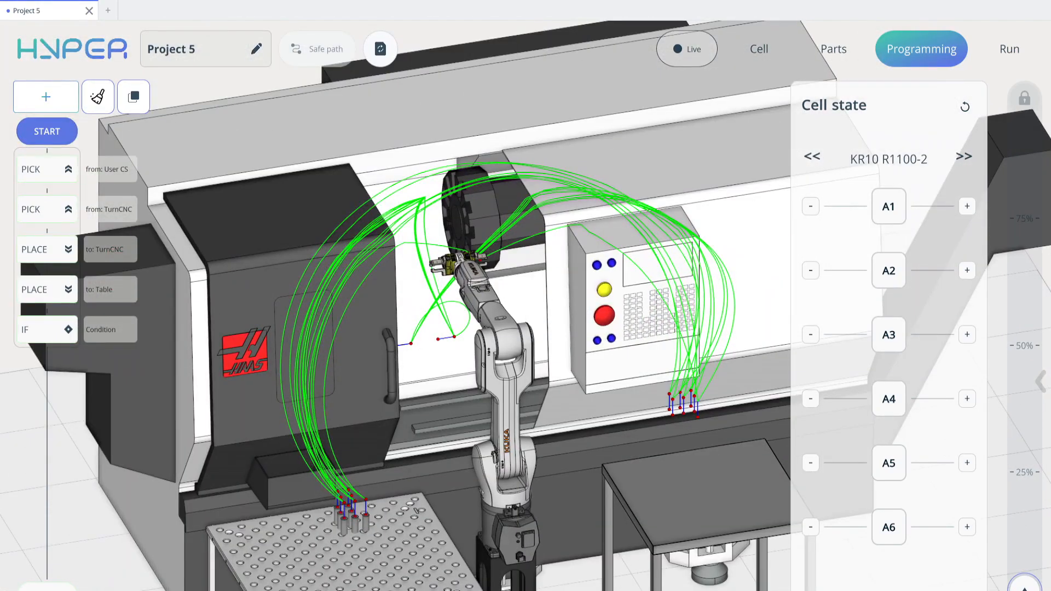
- Play the program simulation and scrub through its timeline to watch the robot's pick and place motions
click(1025, 585)
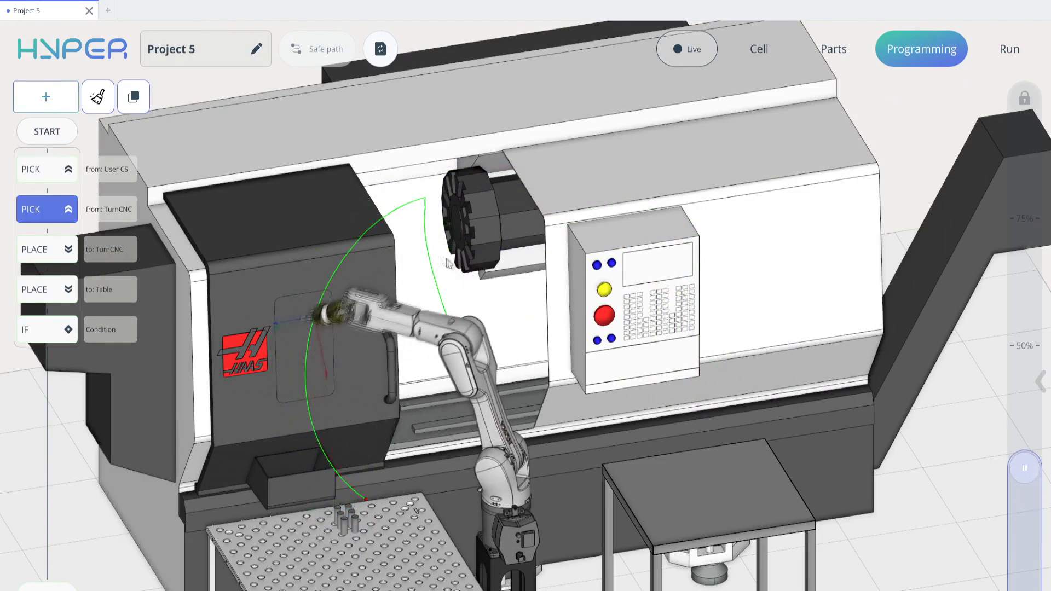
middle_drag(464, 286, 479, 341)
scroll(465, 384, down, 5)
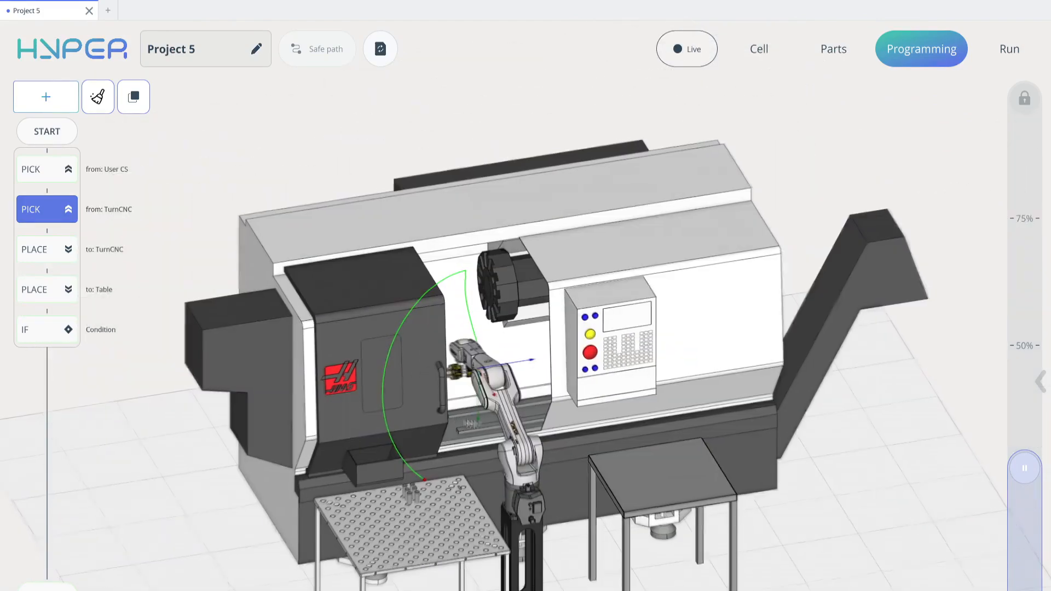
middle_drag(449, 425, 452, 442)
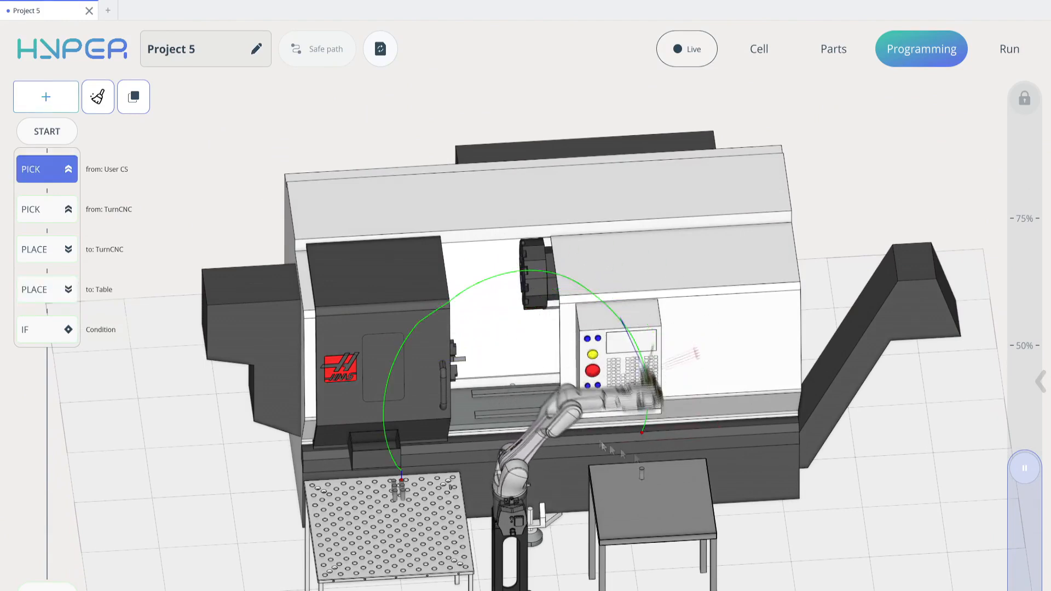
drag(1017, 469, 1024, 101)
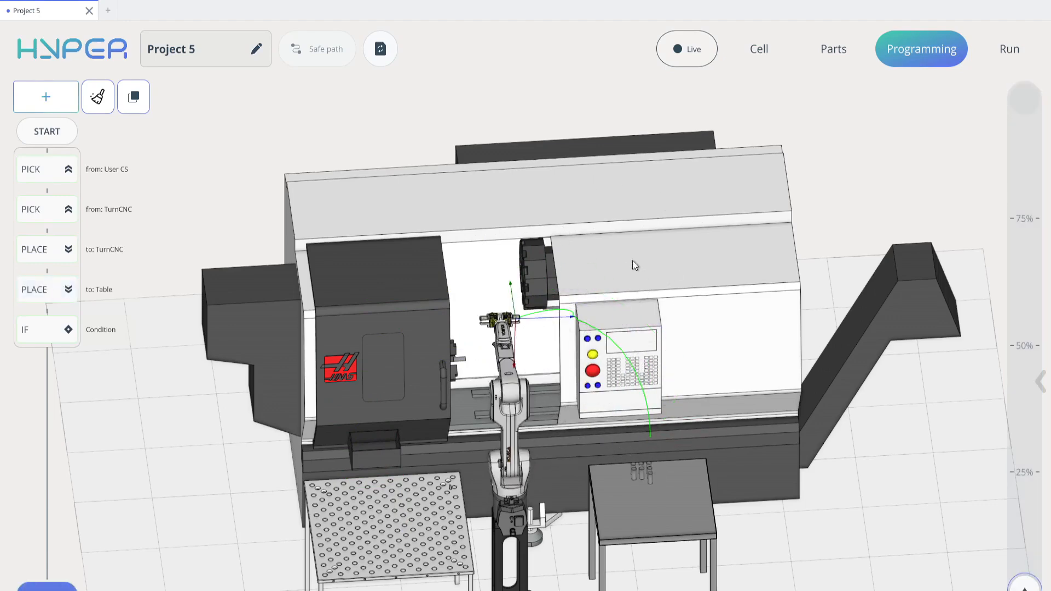
drag(634, 266, 593, 263)
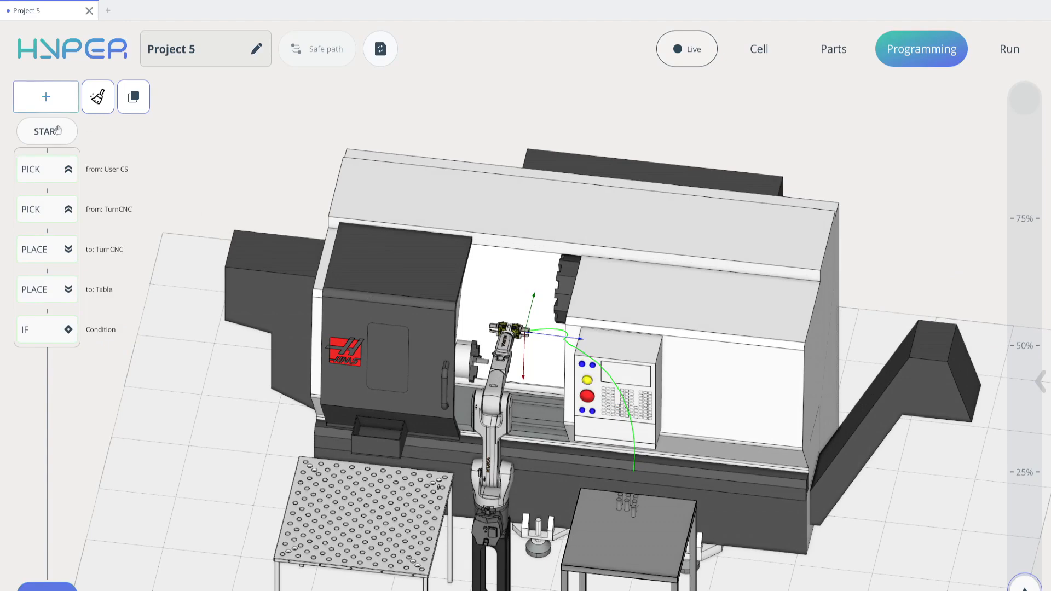
- Insert a 1-second Pause command between the Place to TurnCNC and Place to Table commands
click(59, 108)
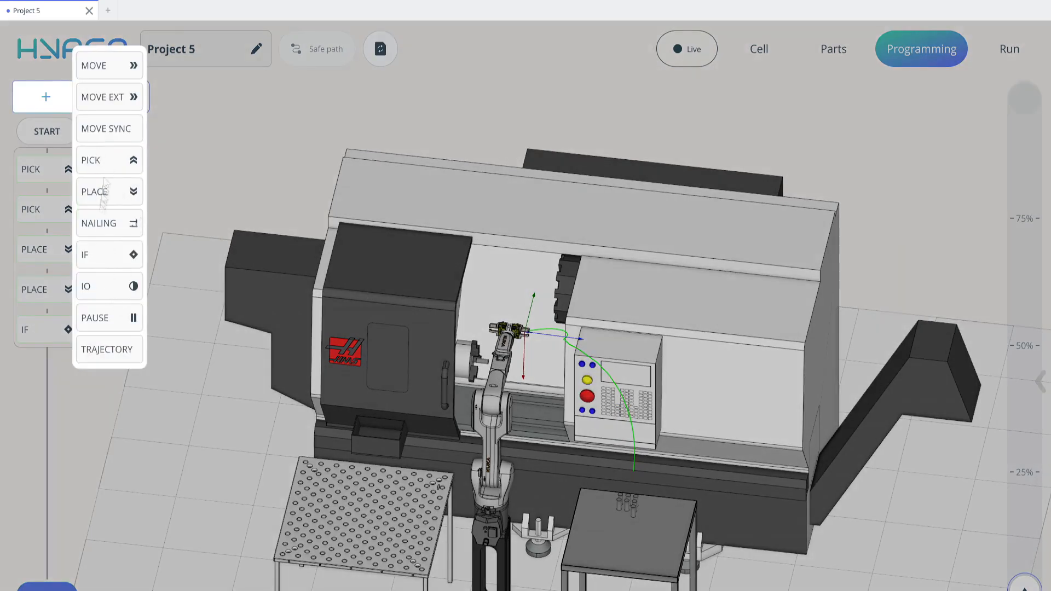
click(104, 319)
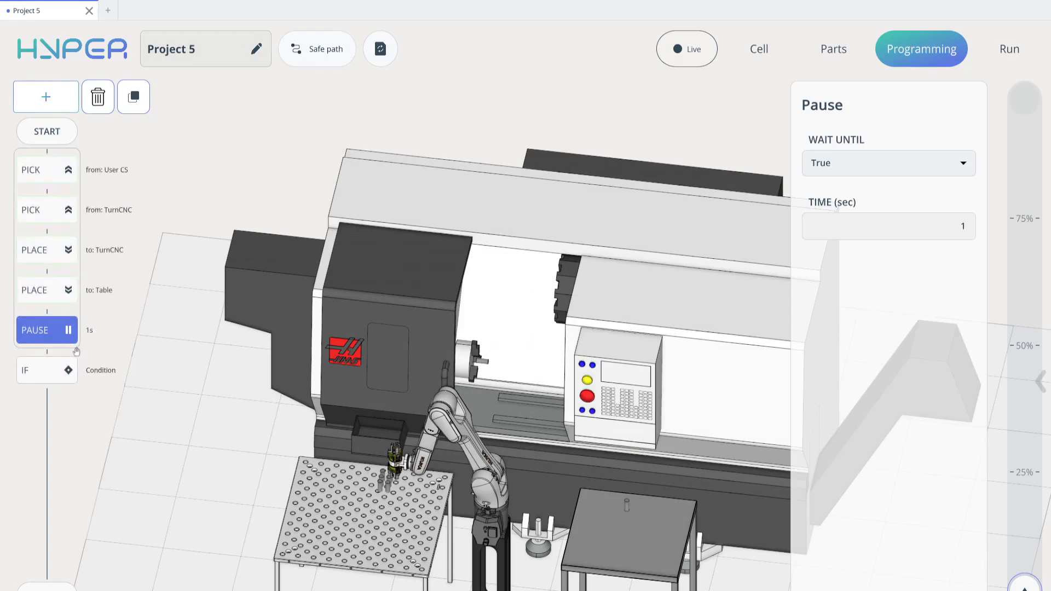
drag(50, 329, 51, 294)
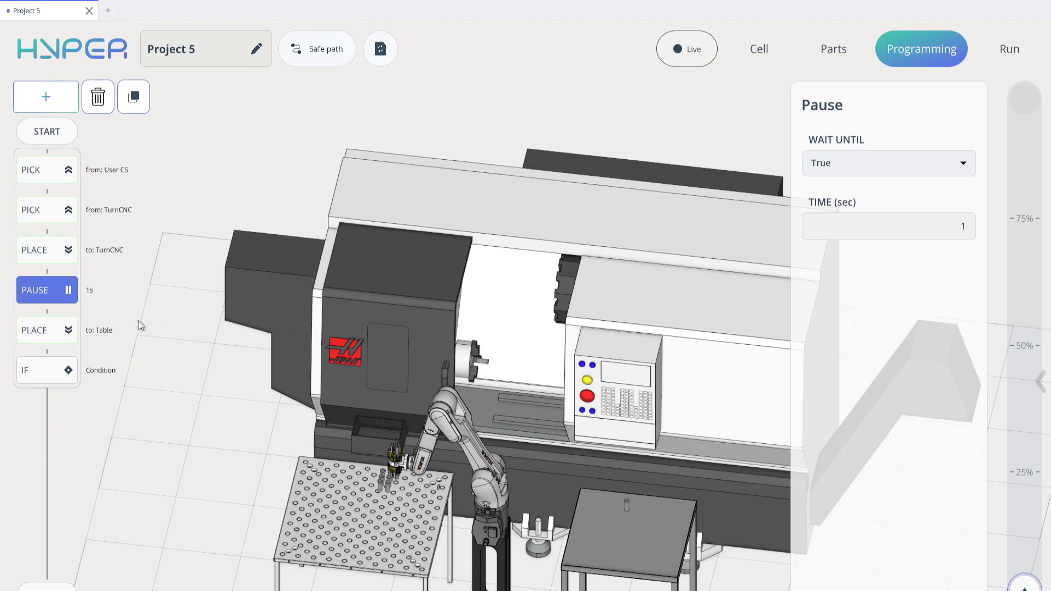
click(945, 232)
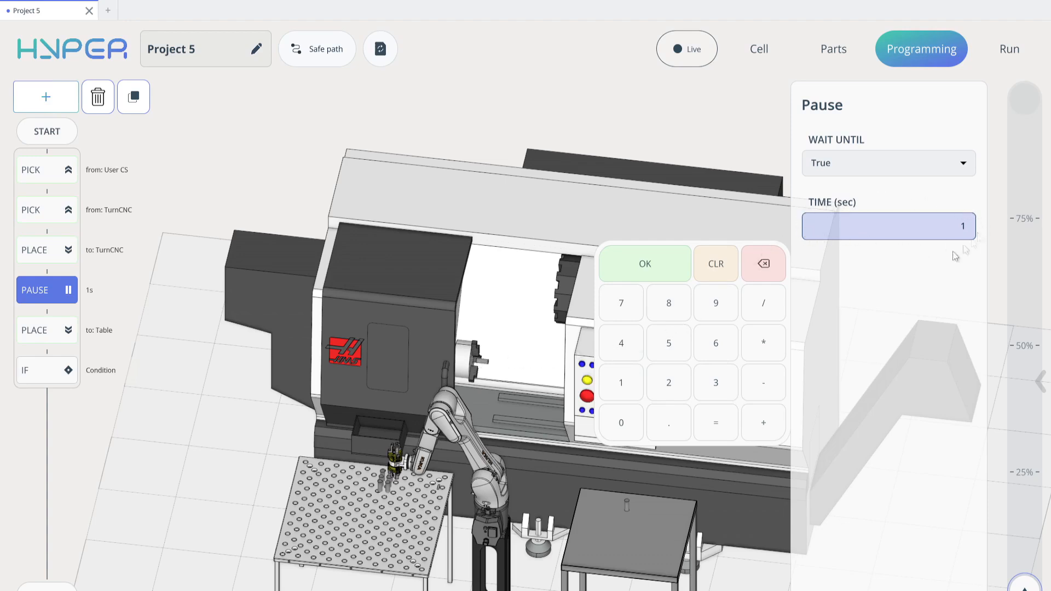
click(682, 274)
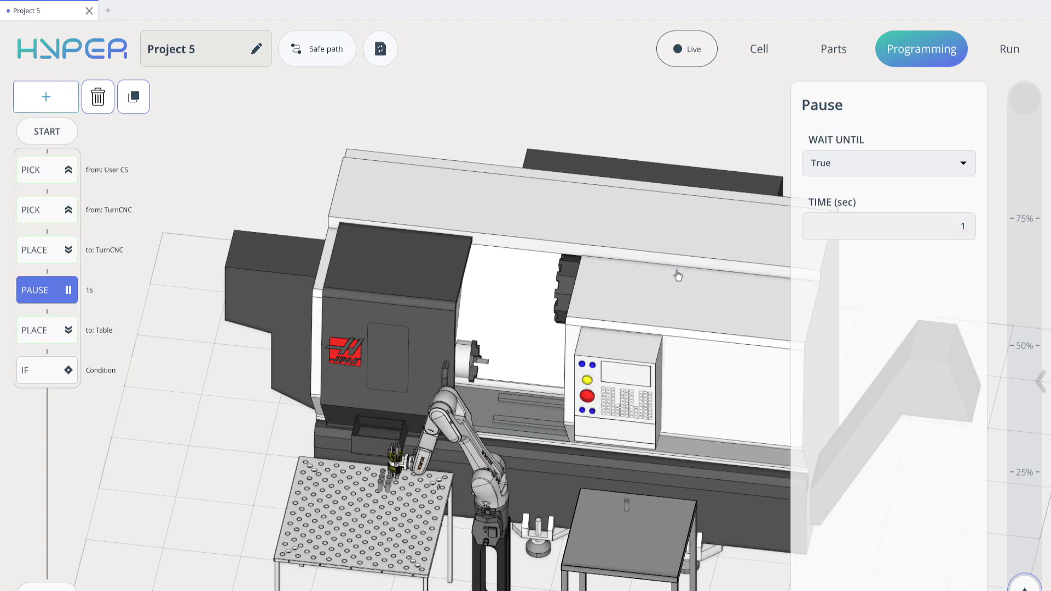
scroll(536, 329, down, 5)
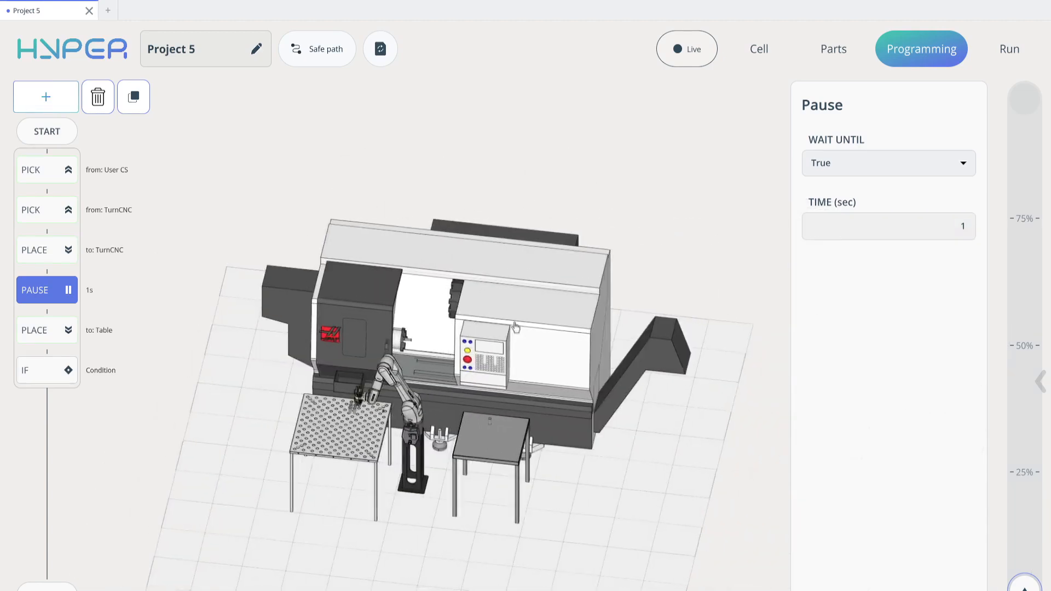